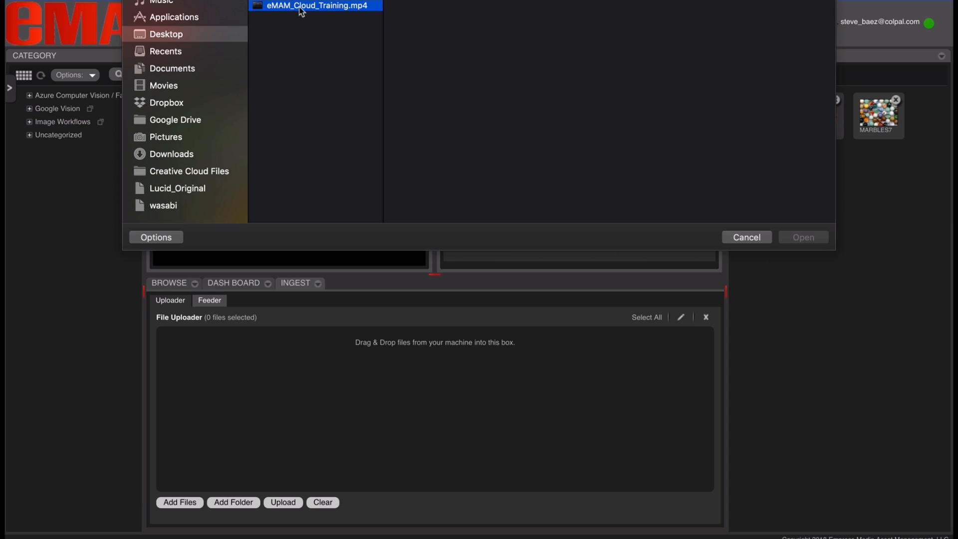
Cancel the eMAM_Cloud_Training.mp4 upload and switch to the Browse listing of library assets
left_click(798, 238)
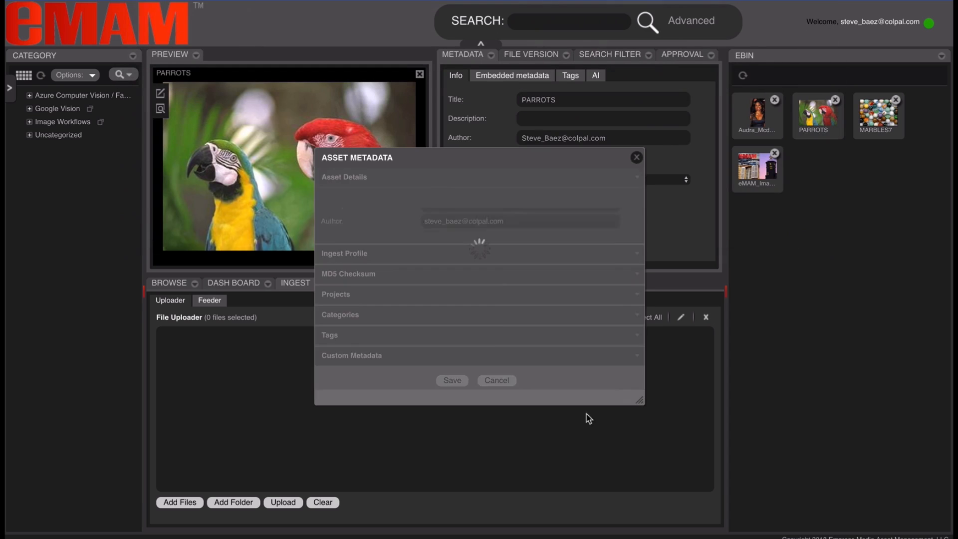
left_click(471, 256)
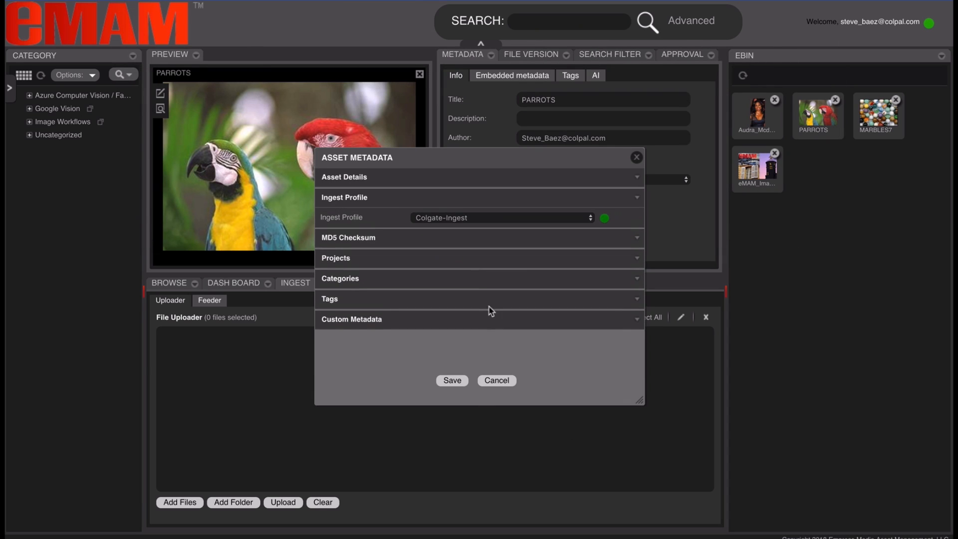
left_click(493, 381)
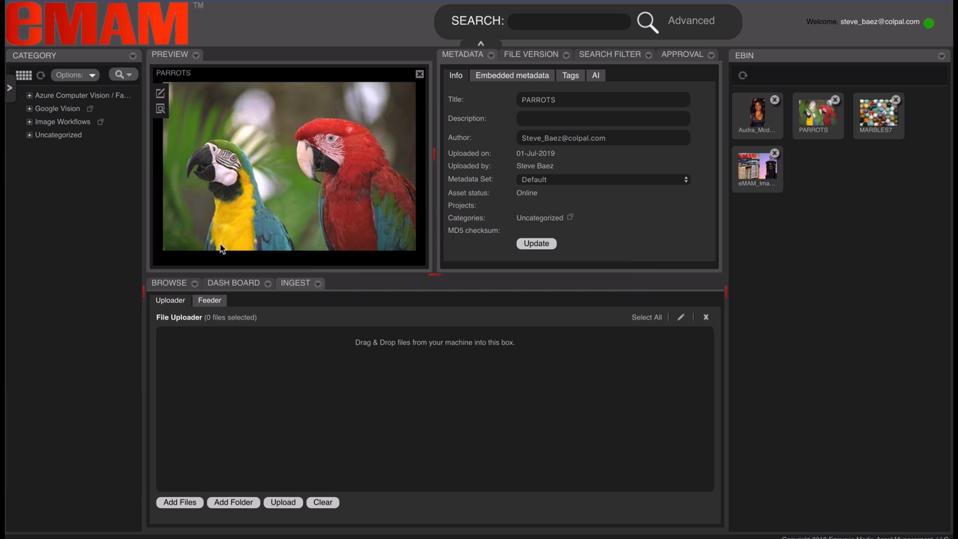
left_click(169, 283)
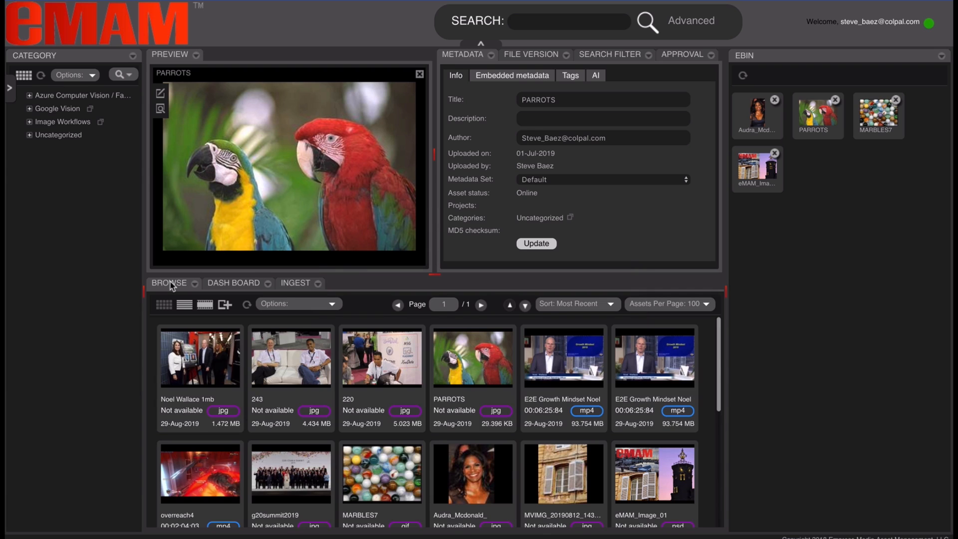
Expand and then collapse the Image Workflows category in the Category tree
left_click(29, 122)
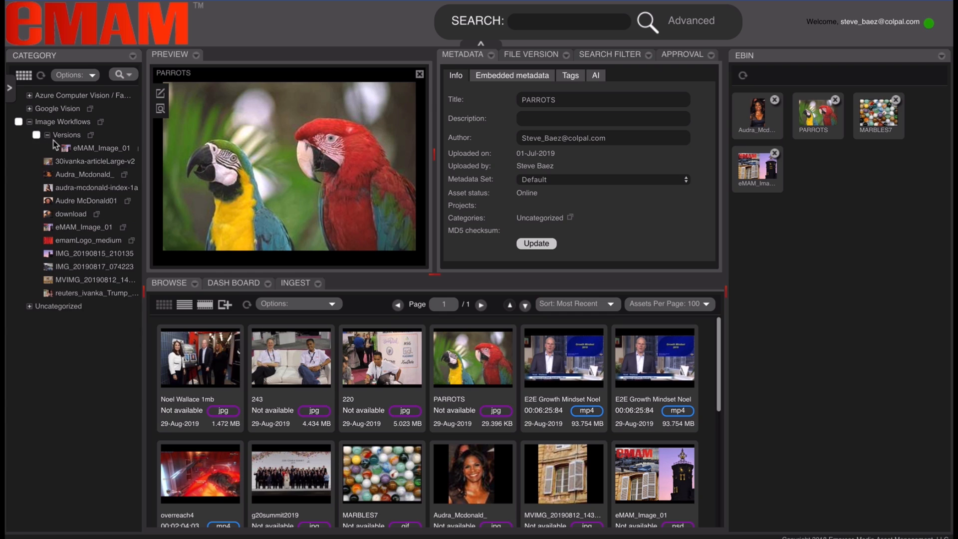
left_click(30, 122)
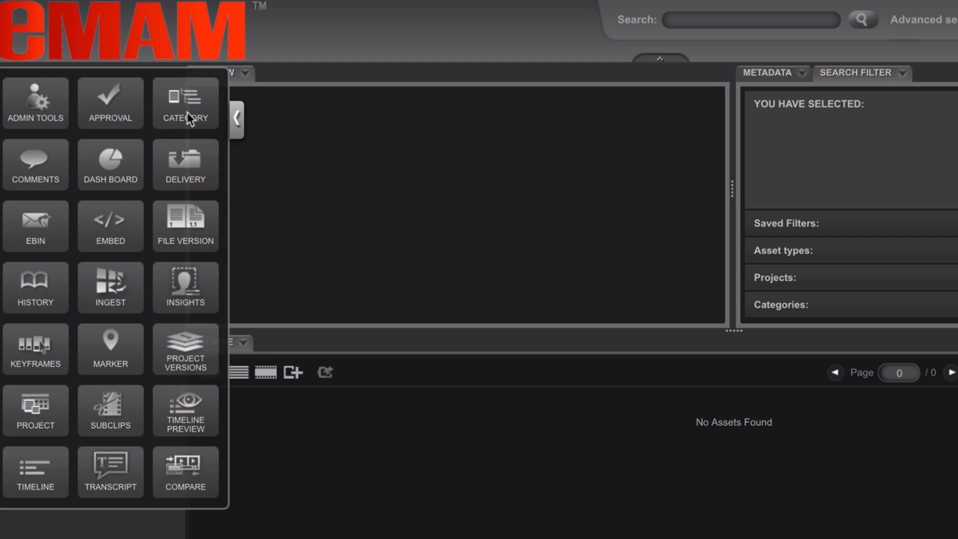
left_click_drag(188, 113, 84, 533)
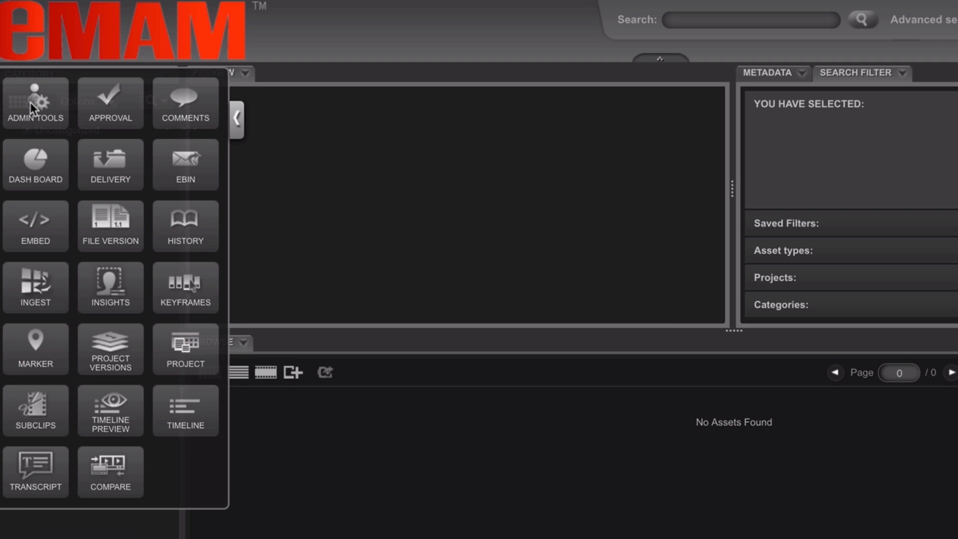
left_click_drag(31, 101, 667, 88)
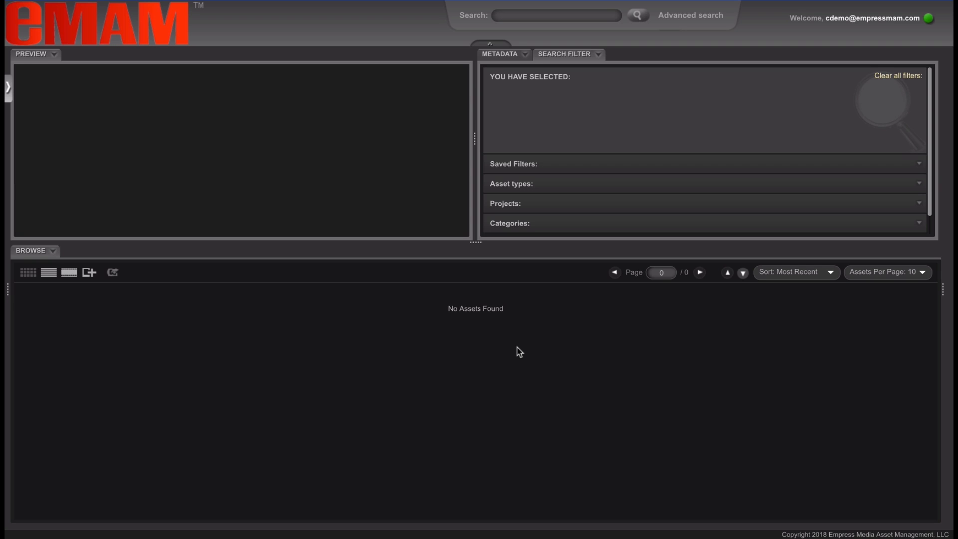
Resize the workspace panels to leave an empty left column, and bring up the module palette
left_click_drag(10, 289, 143, 288)
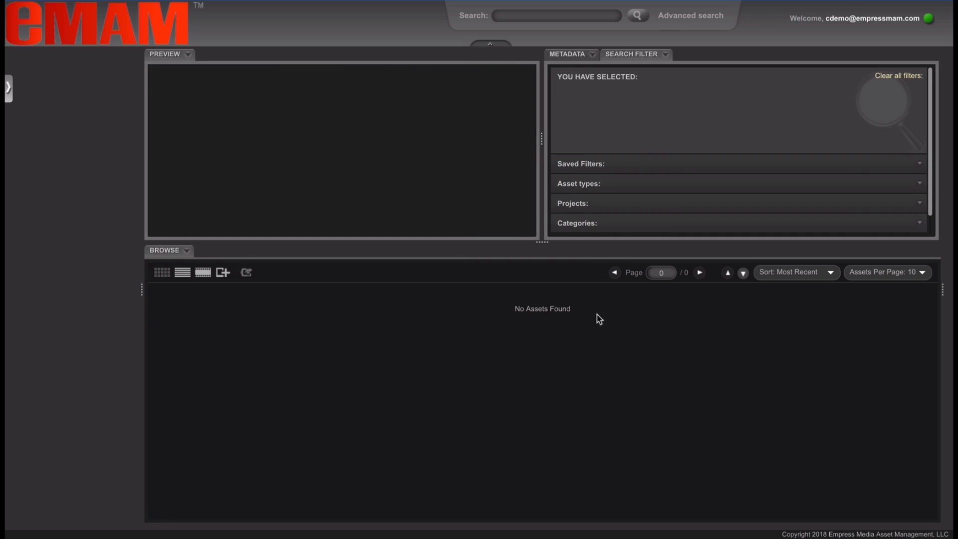
left_click_drag(943, 289, 751, 293)
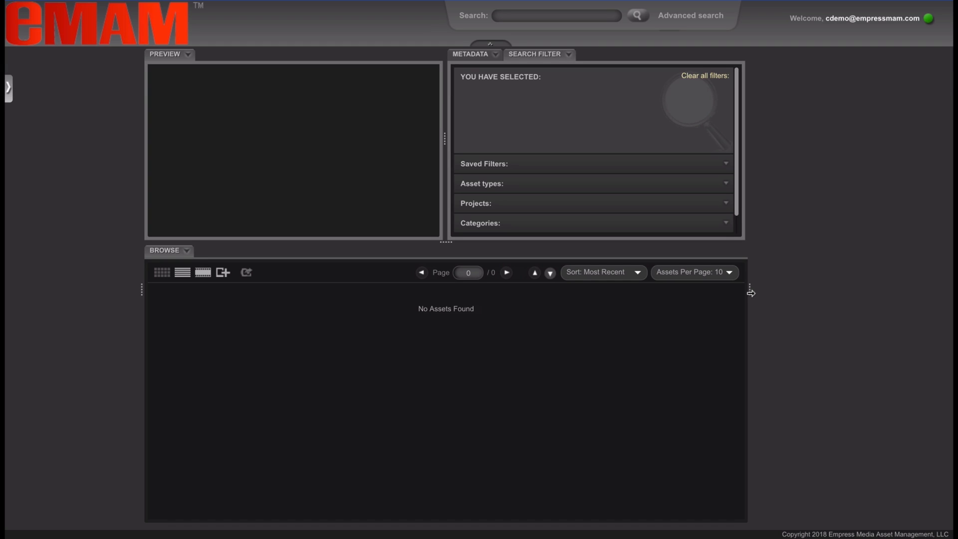
left_click_drag(750, 293, 952, 292)
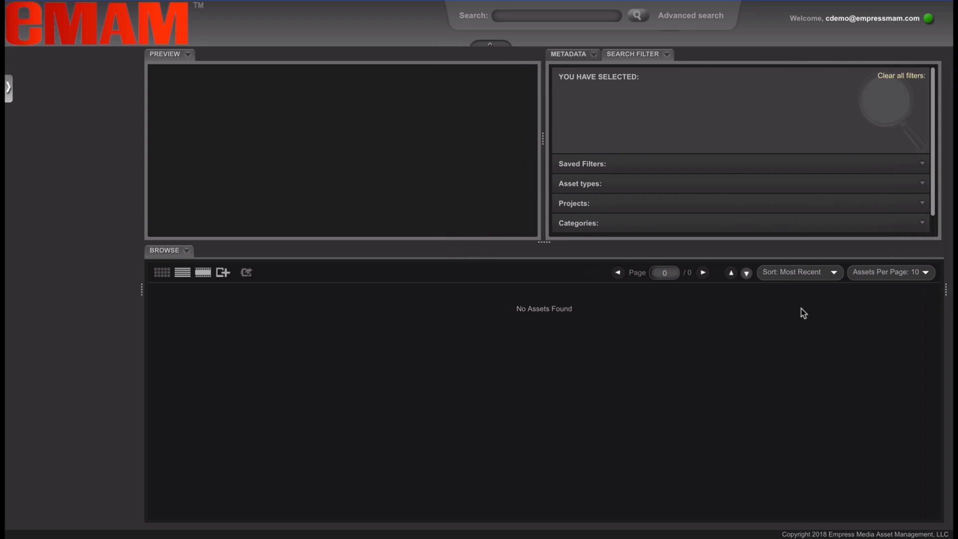
left_click(9, 89)
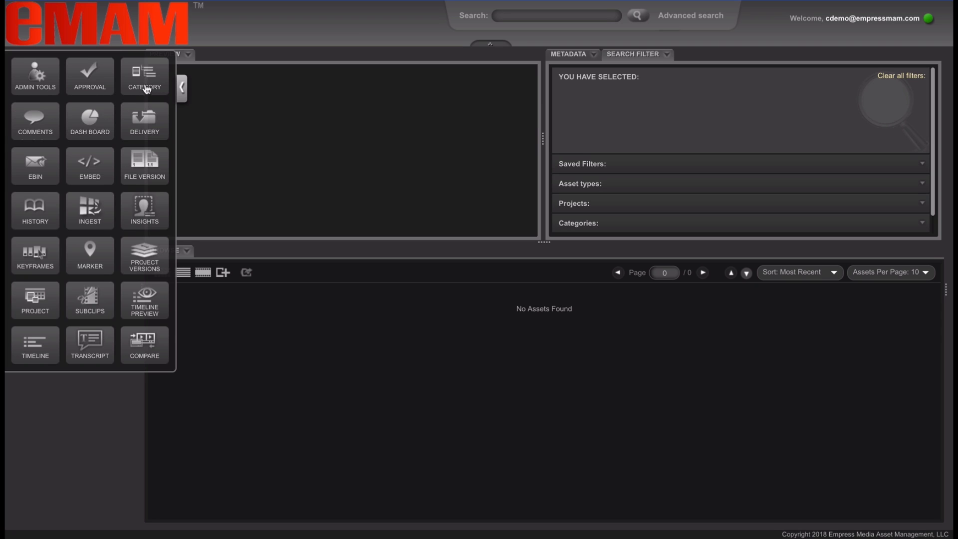
Dock the Category panel in the left column and Admin Tools beside Search Filter
left_click_drag(148, 83, 68, 427)
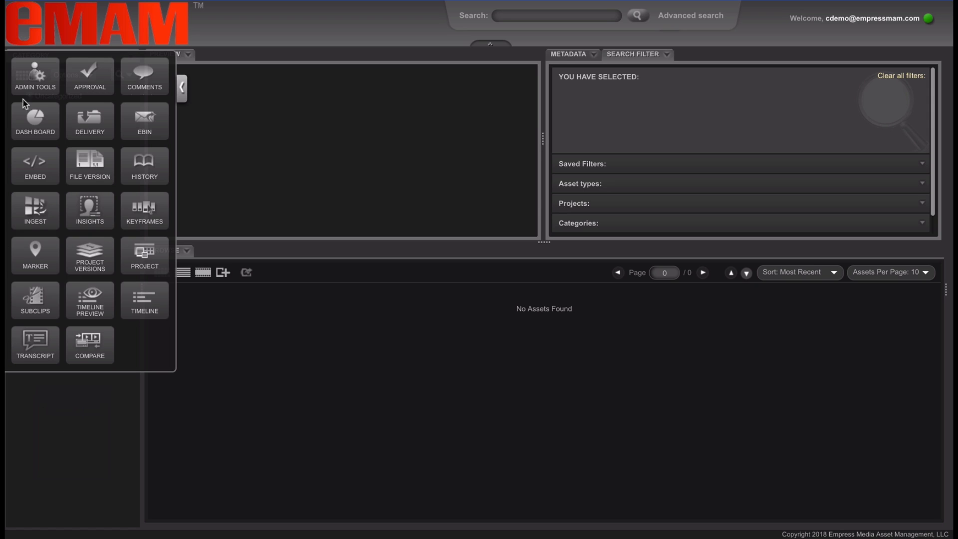
left_click_drag(32, 76, 712, 67)
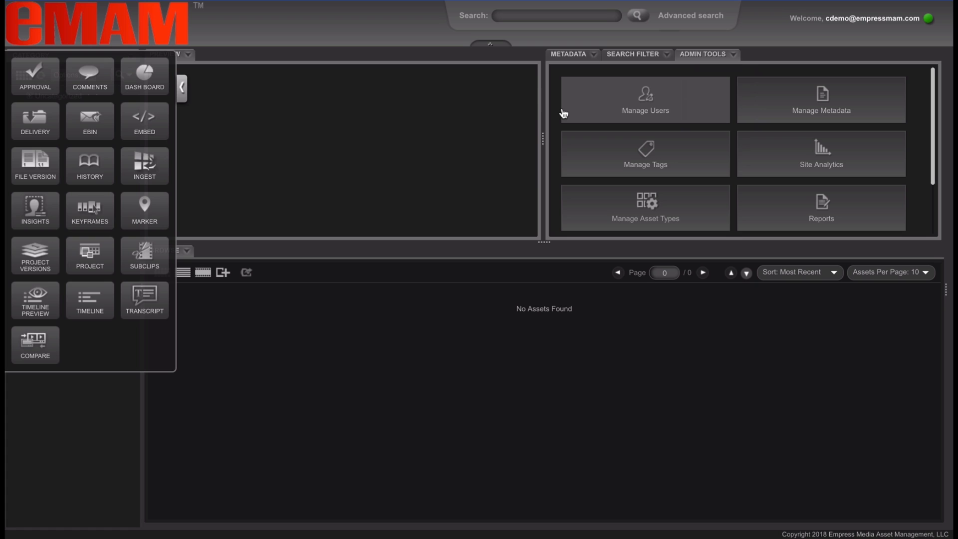
left_click(183, 89)
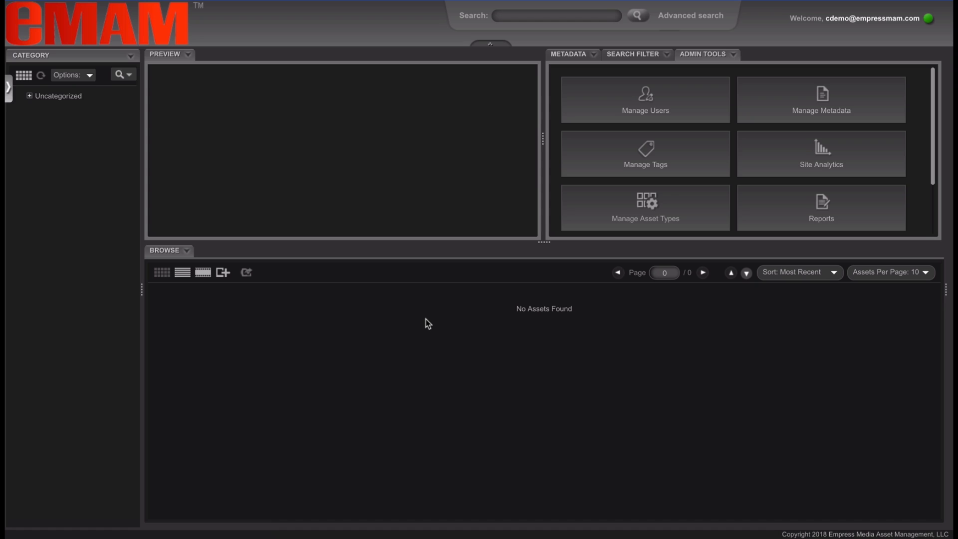
Save the current layout as a private workspace named 'Admin Configuration'
left_click(929, 22)
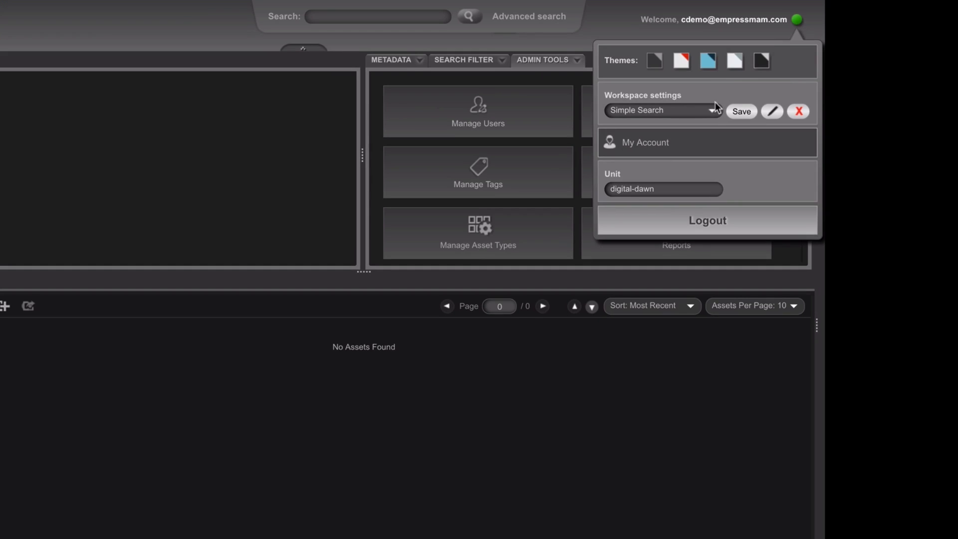
left_click(712, 111)
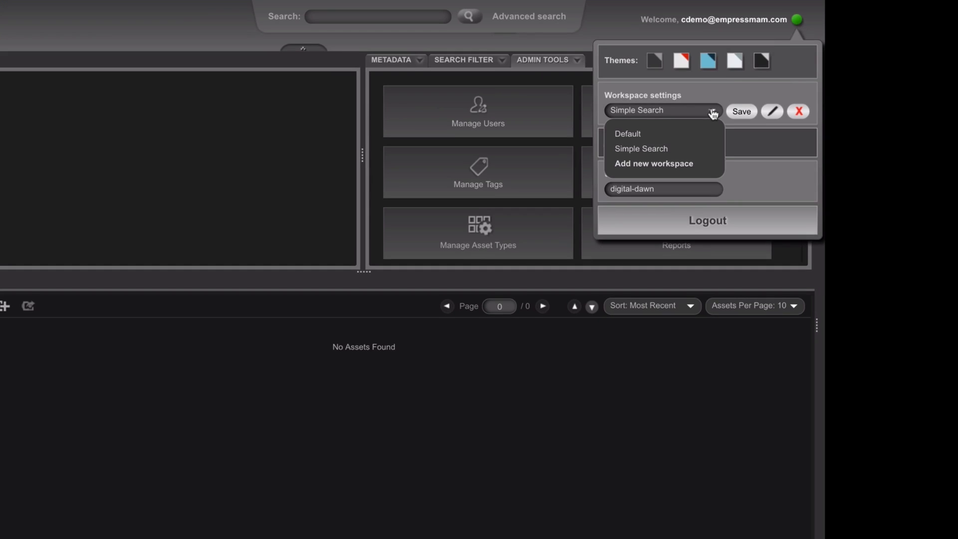
left_click(671, 165)
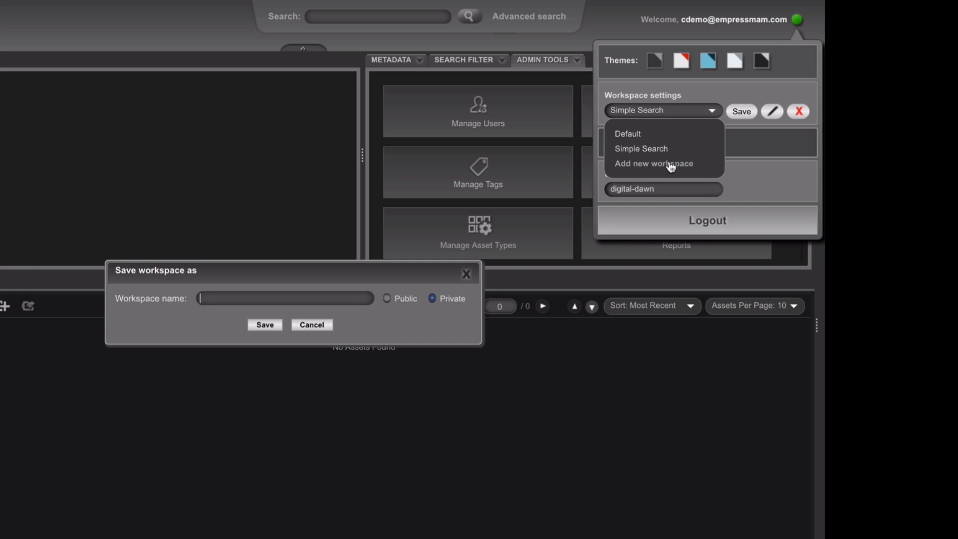
type("Admin")
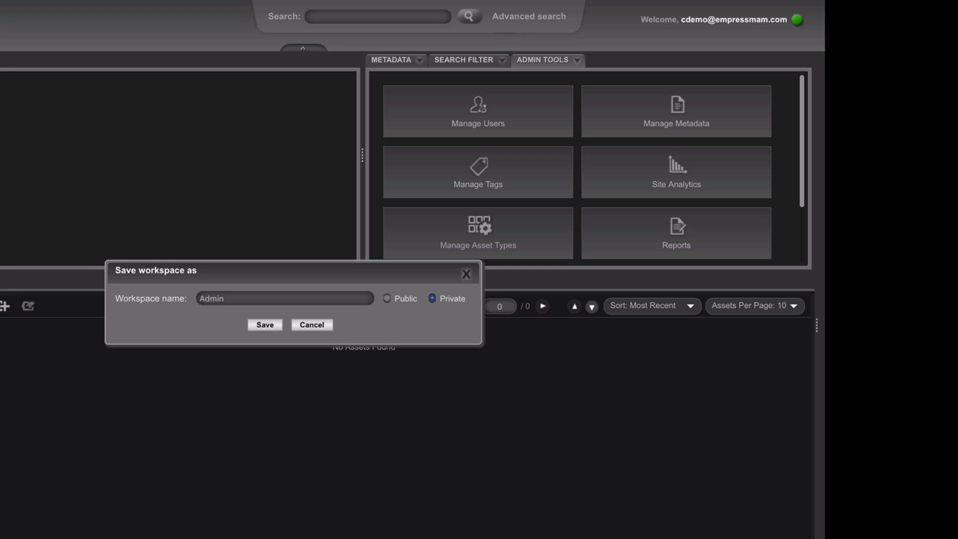
type(" Configuration")
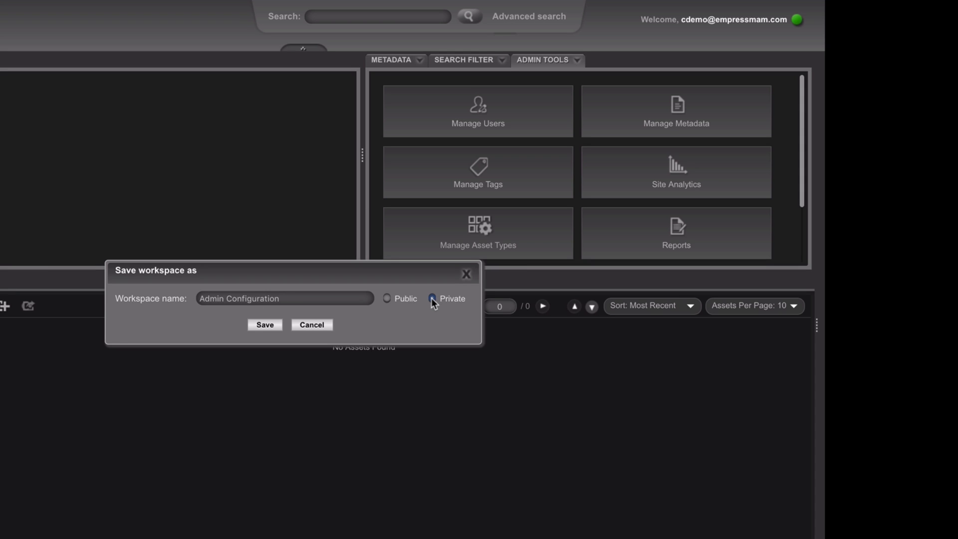
left_click(265, 324)
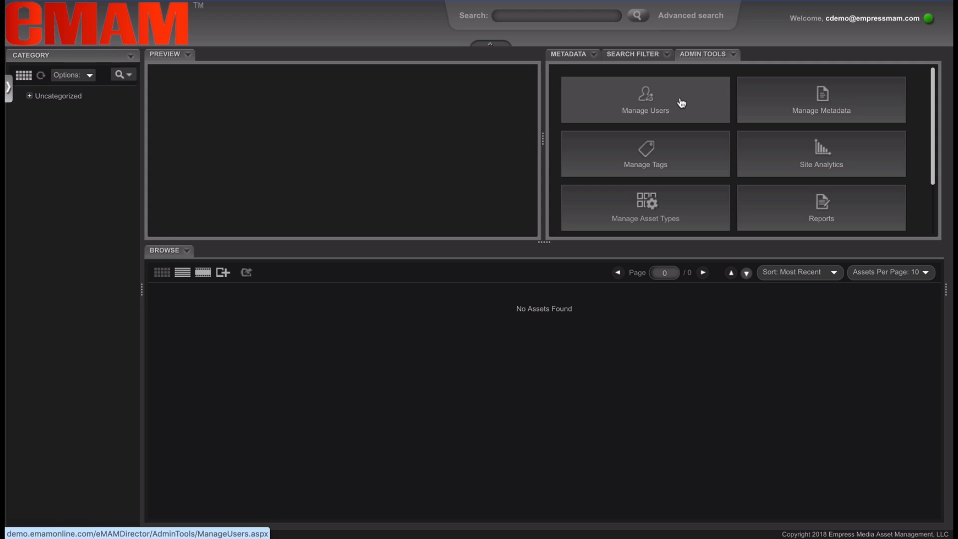
Go from Manage Users to Manage User Groups and focus the new group's name field
left_click(681, 103)
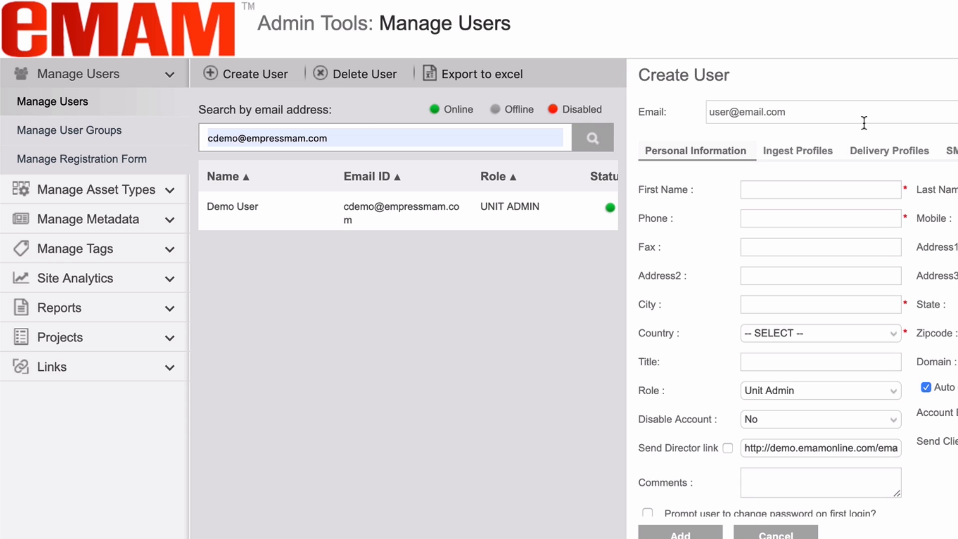
left_click(103, 130)
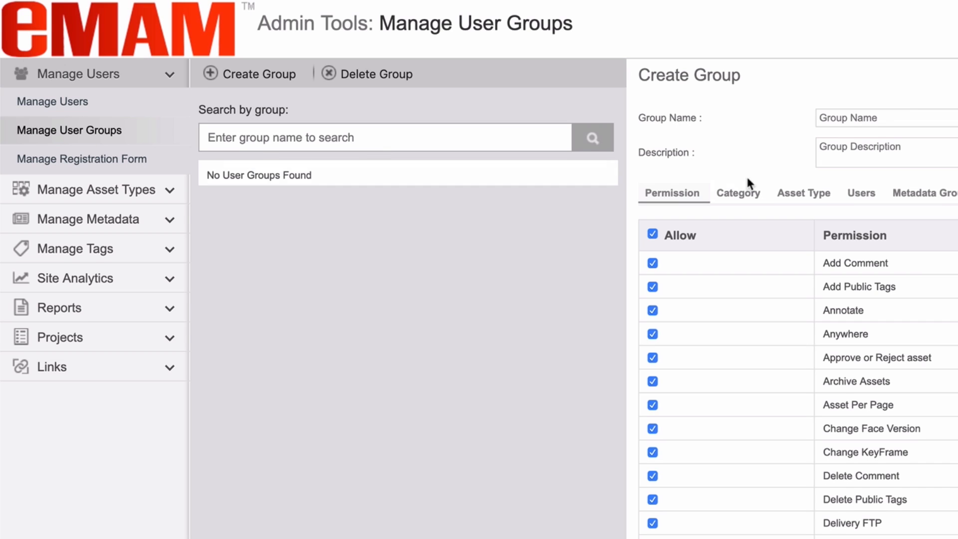
left_click(886, 118)
Name the group 'eMAM Cloud Users' with description 'Users for eMAM Cloud System'
type("eMAM Cl")
type("oud Use")
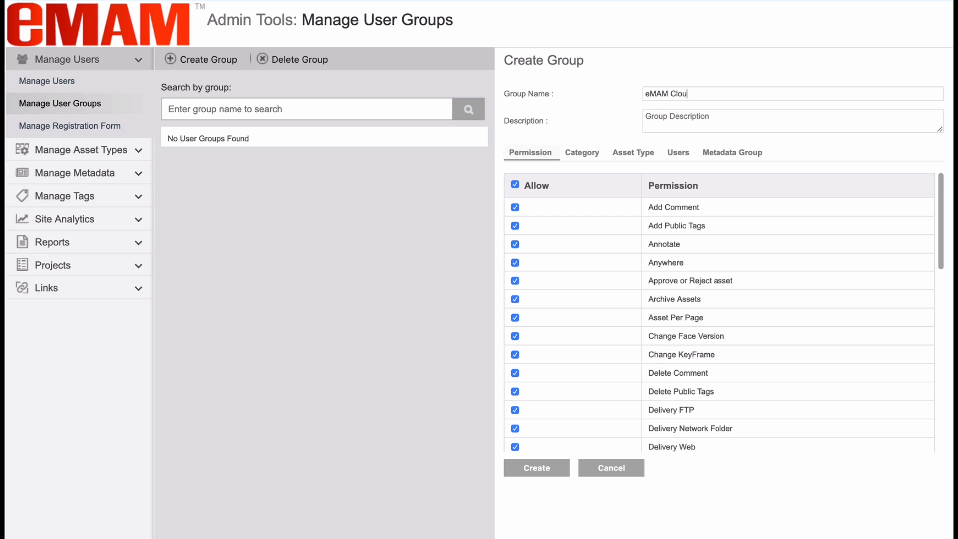
type("rs")
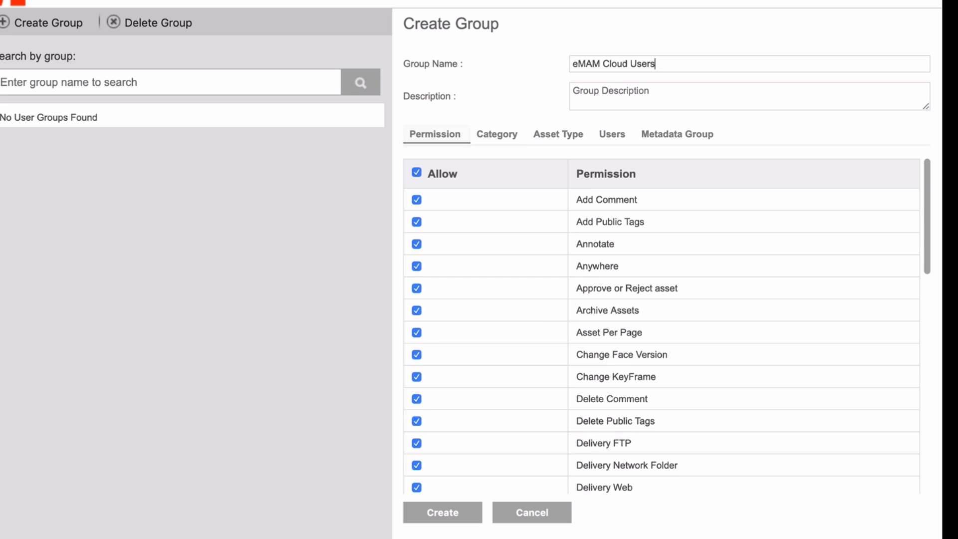
left_click(574, 91)
type("Users")
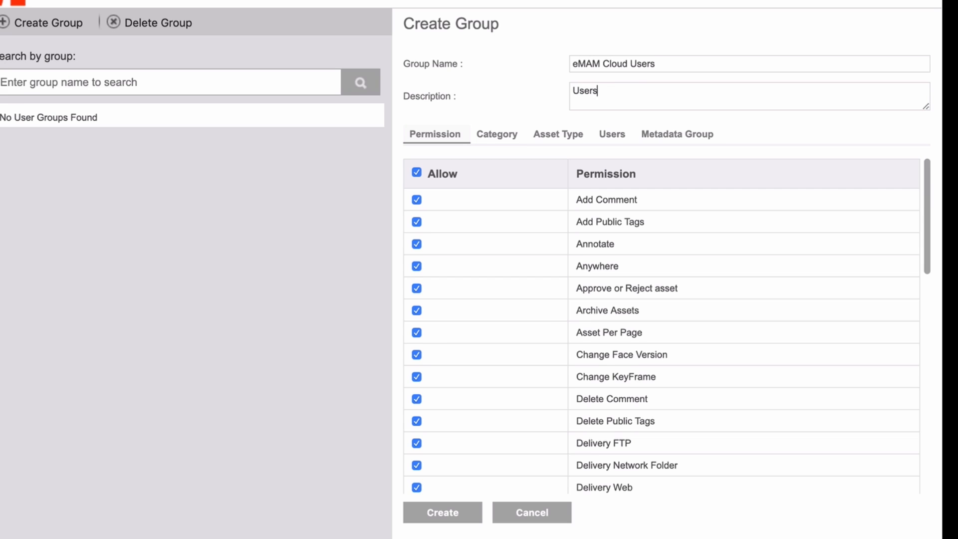
type(" for eMAM Cloud System")
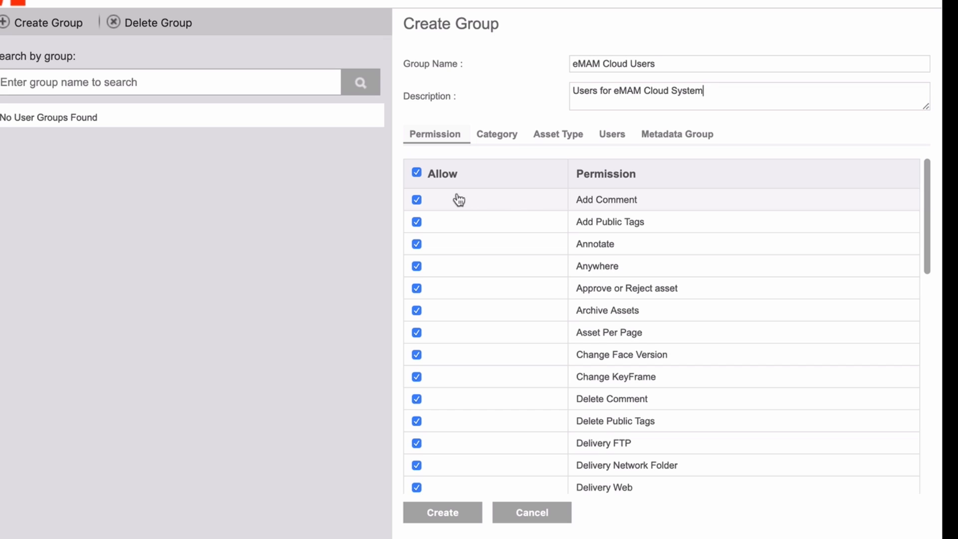
Keep every permission allowed, including Add Comment, and view the group's Category access settings
left_click(417, 201)
left_click(417, 200)
left_click(499, 142)
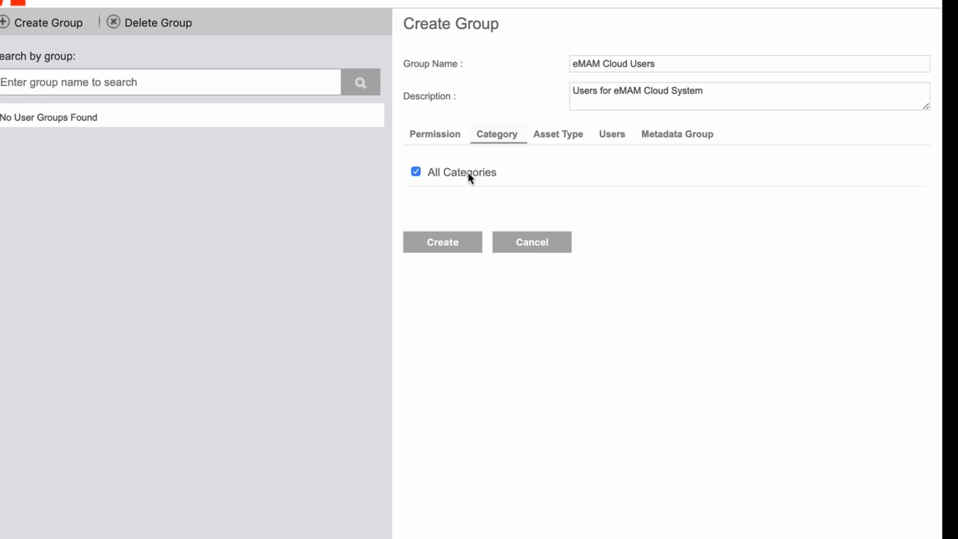
Review the Asset Type, Users and Metadata Group tabs, then create the eMAM Cloud Users group
left_click(553, 136)
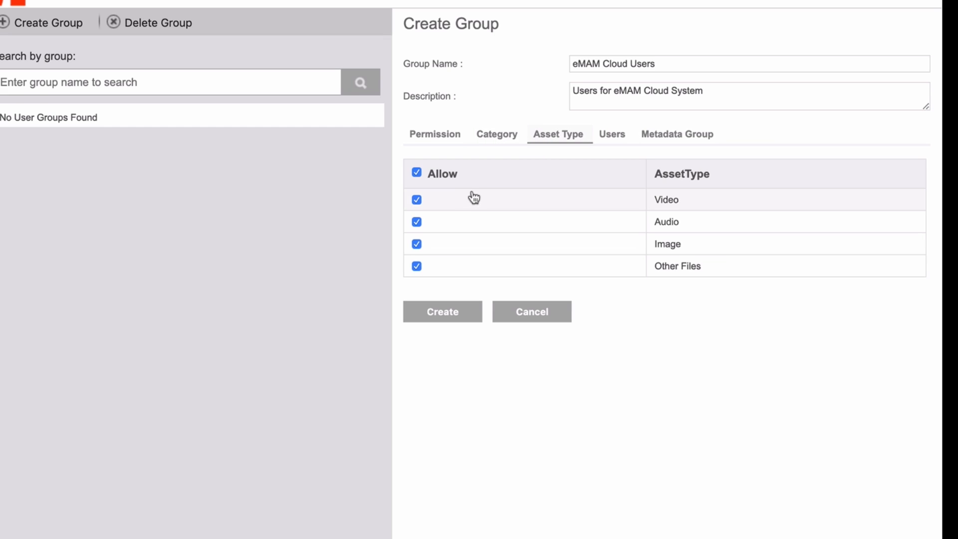
left_click(419, 200)
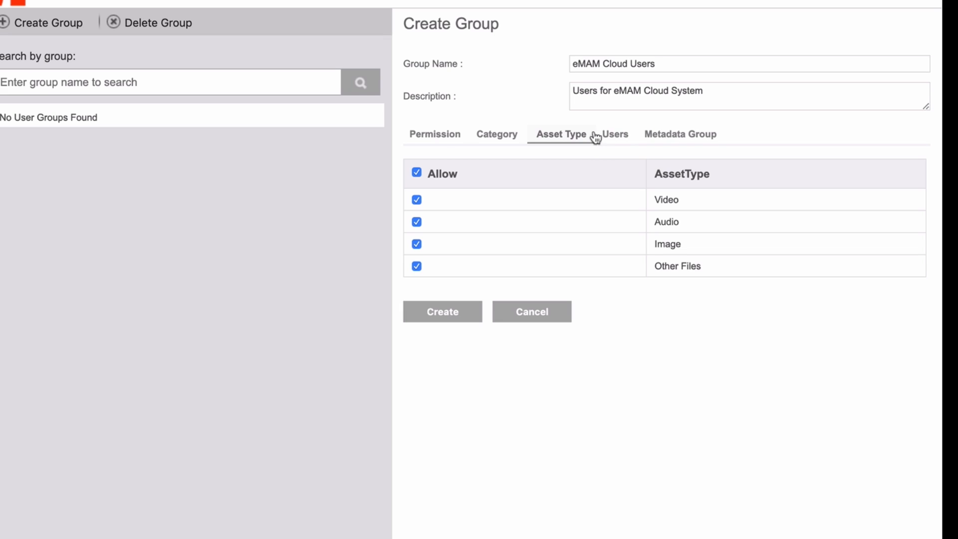
left_click(617, 140)
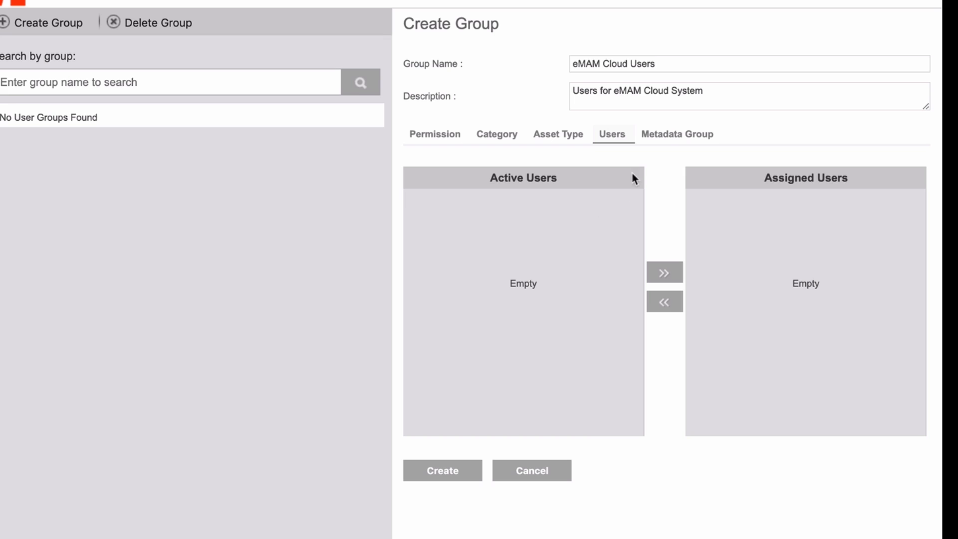
left_click(667, 141)
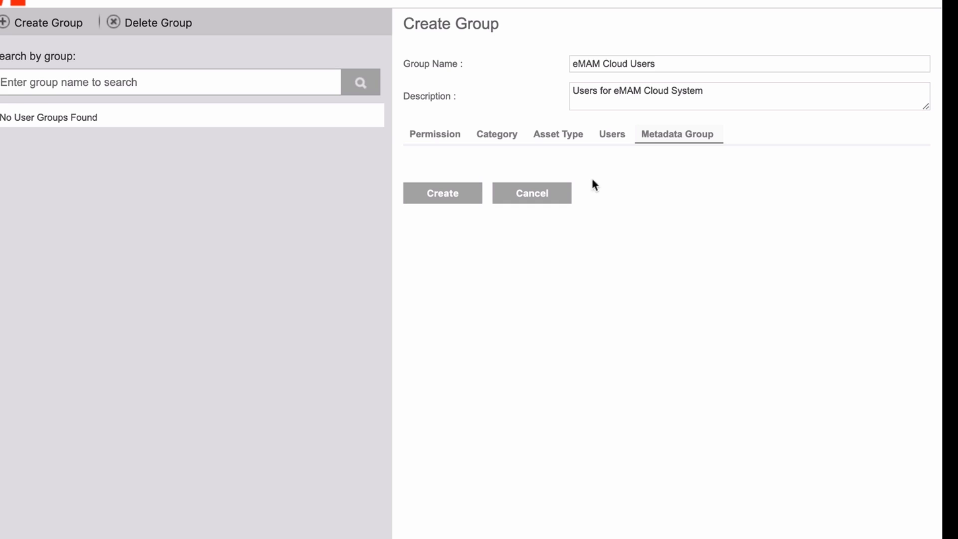
left_click(460, 197)
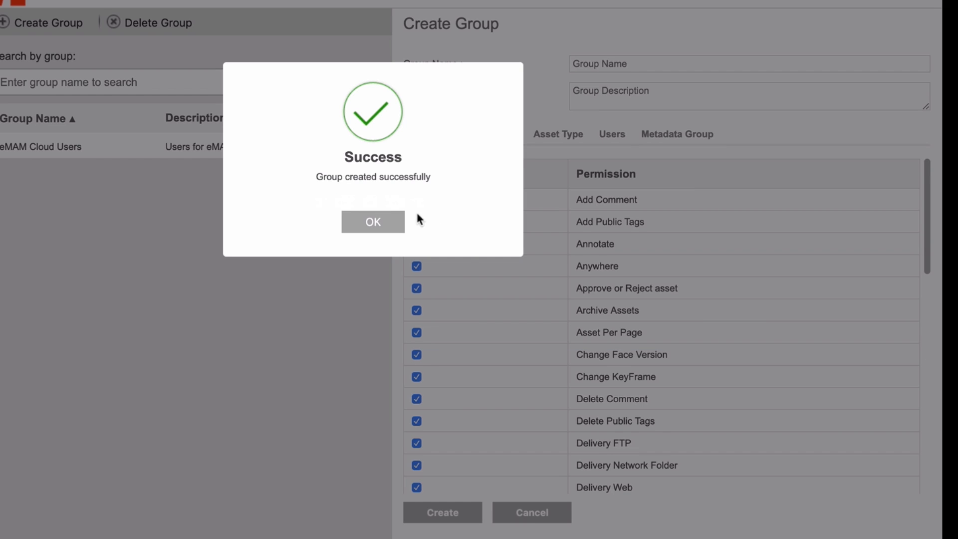
Dismiss the group-created confirmation and open Manage Users with a blank Create User form
left_click(396, 225)
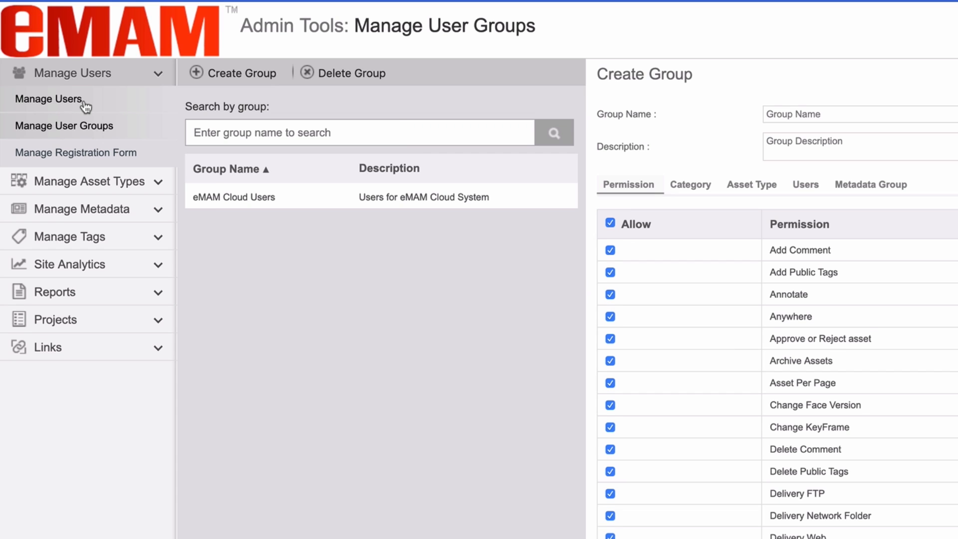
left_click(85, 103)
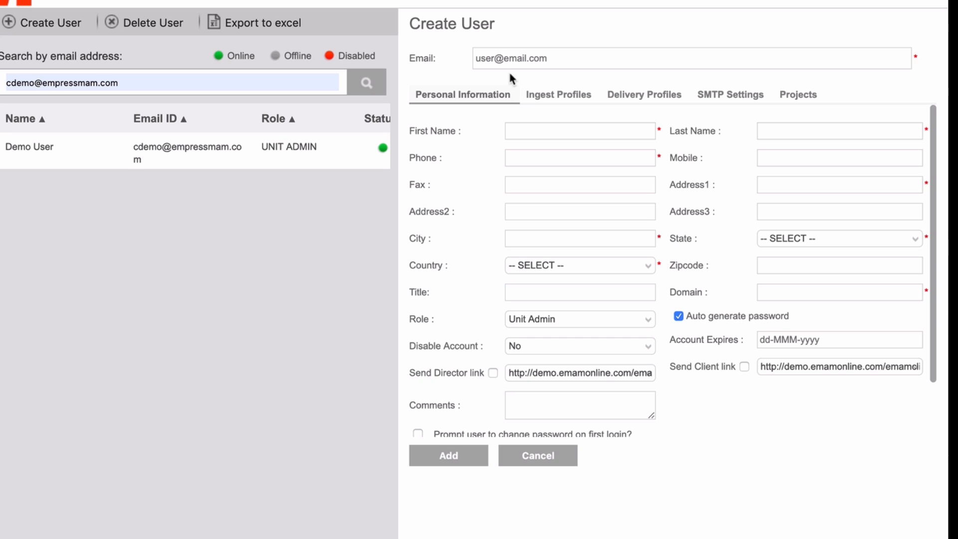
Fill in the new user's company e-mail address in the Create User form's Email field
left_click(550, 57)
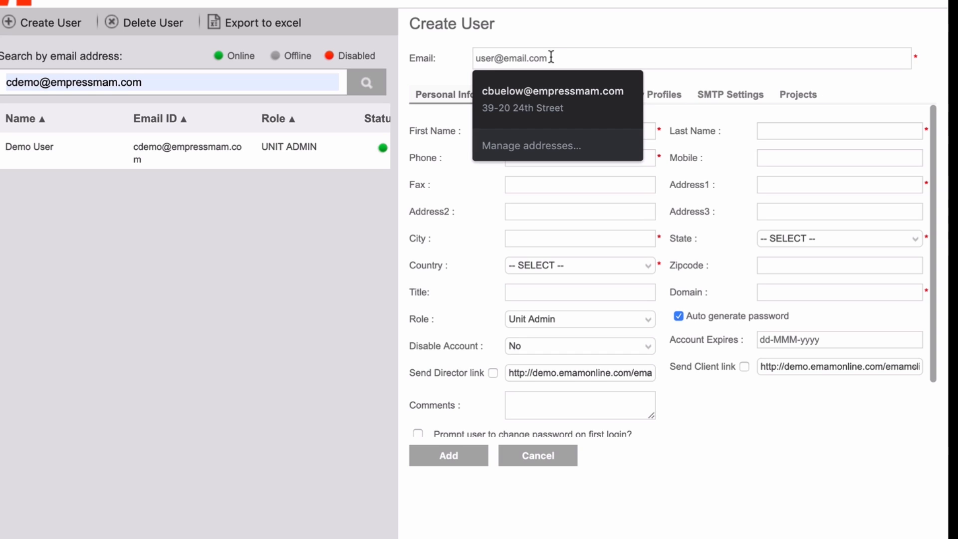
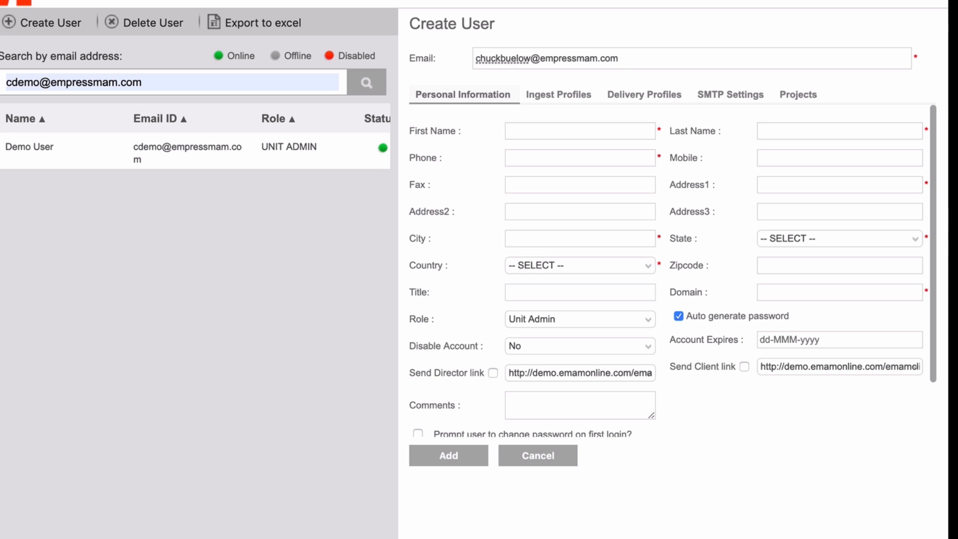
Enter the new user's first and last name, phone number and mobile number
left_click(531, 128)
key("Tab")
key("Tab")
type("1233456789")
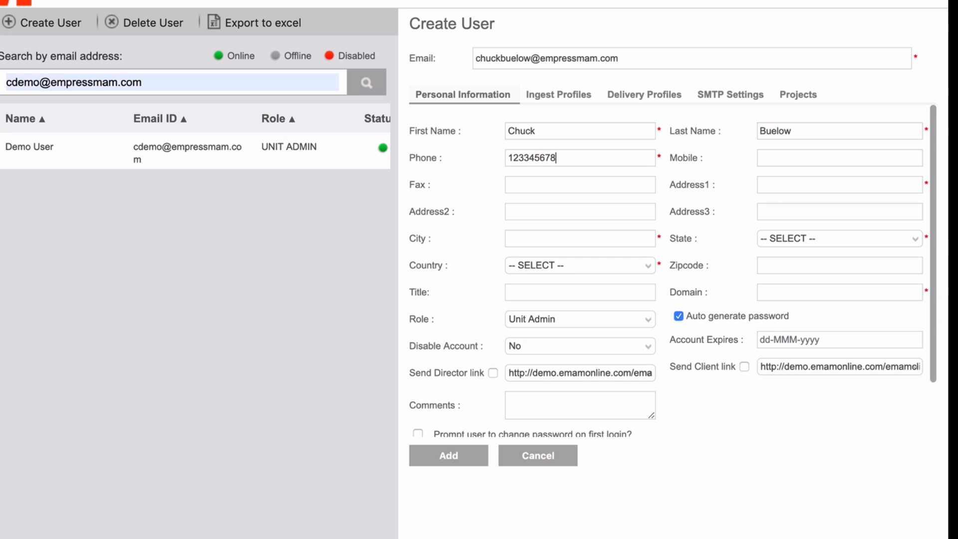
key("Tab")
type("123456789")
Fill in the user's street address, city, state, country and zip code
left_click(771, 184)
type("123 Main Street")
key("BackSpace")
key("BackSpace")
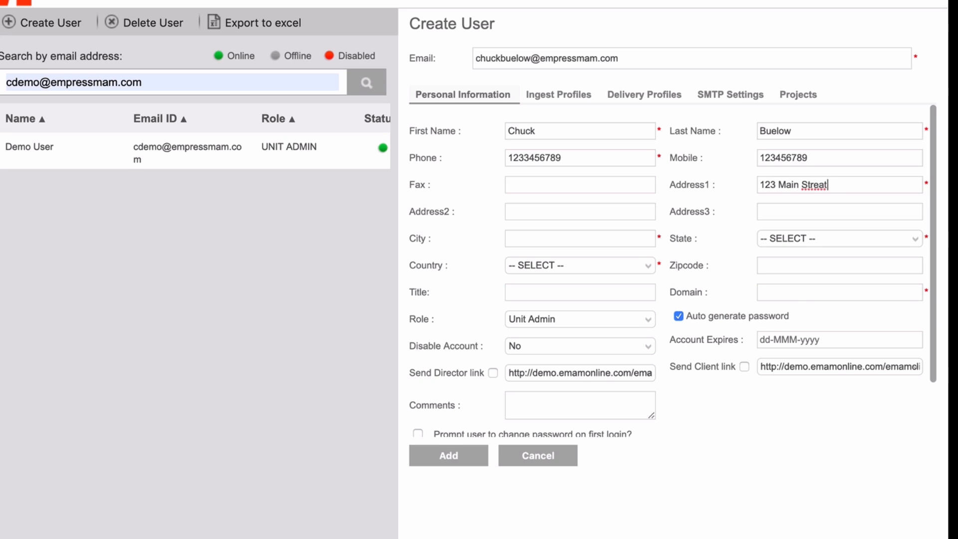
type("et")
key("Tab")
key("Tab")
key("Tab")
type("My Town")
left_click(831, 236)
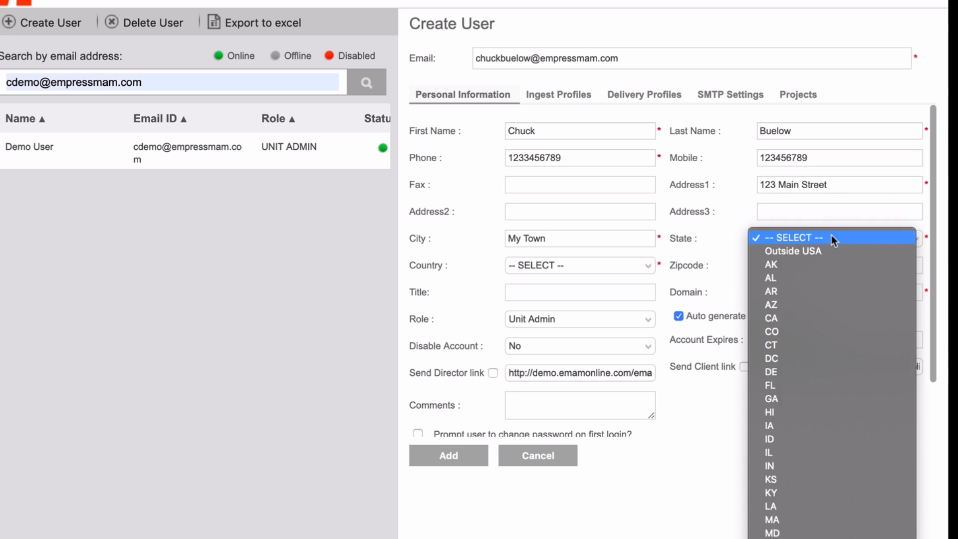
left_click(795, 318)
left_click(624, 267)
scroll(624, 499, "down", 10)
scroll(623, 517, "down", 15)
left_click(591, 370)
left_click(782, 265)
type("11111")
Set the job title to Editor and enter the user's e-mail domain
left_click(633, 290)
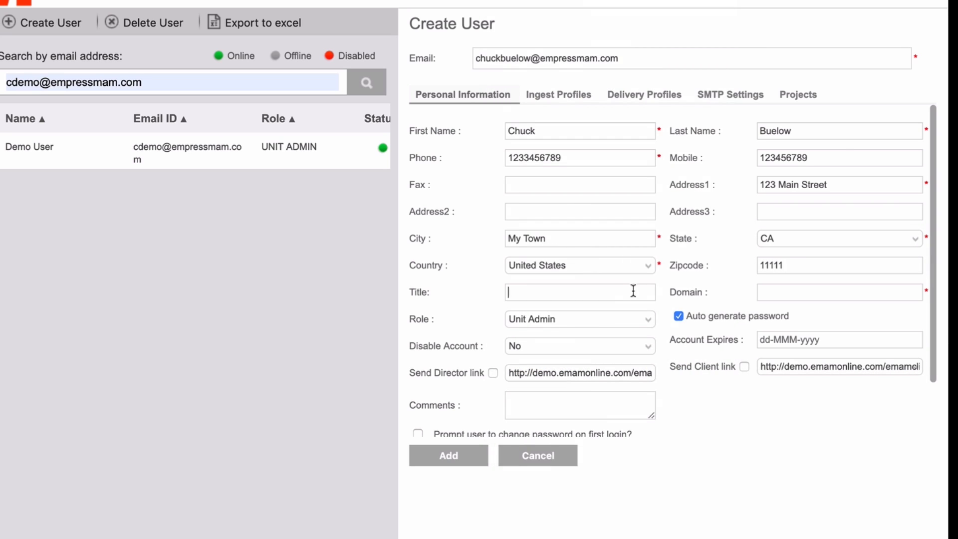
type("Editor")
left_click(774, 294)
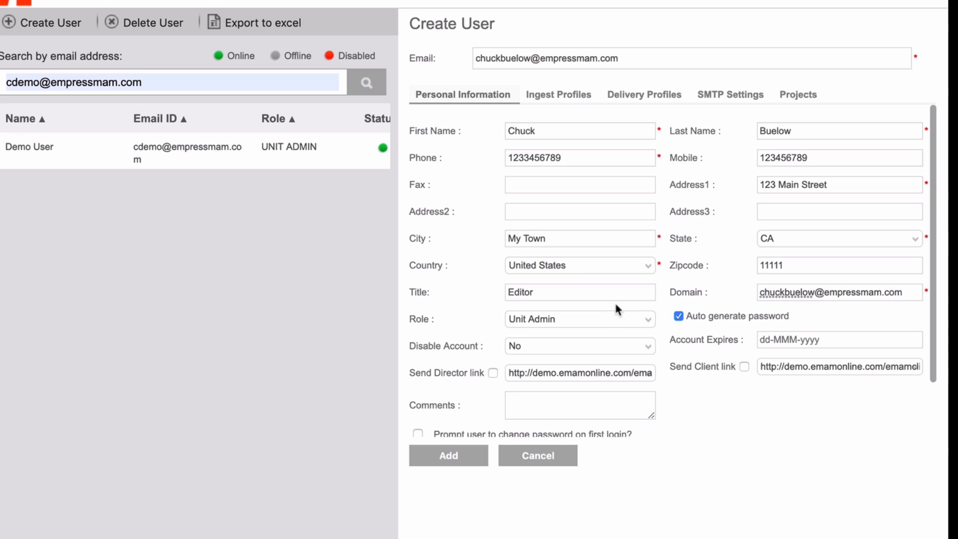
Set Role to User, leave Disable Account at No, and enable Send Director link
left_click(597, 317)
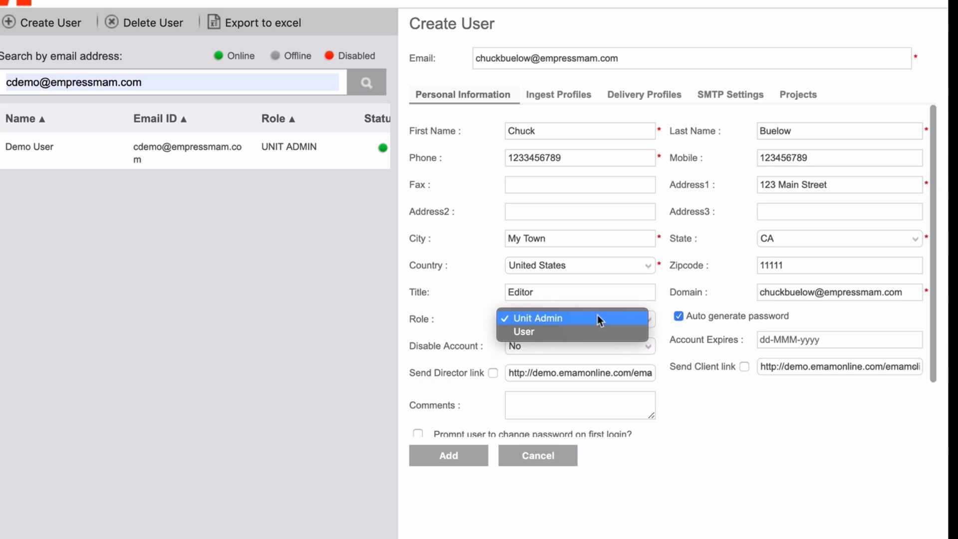
left_click(558, 330)
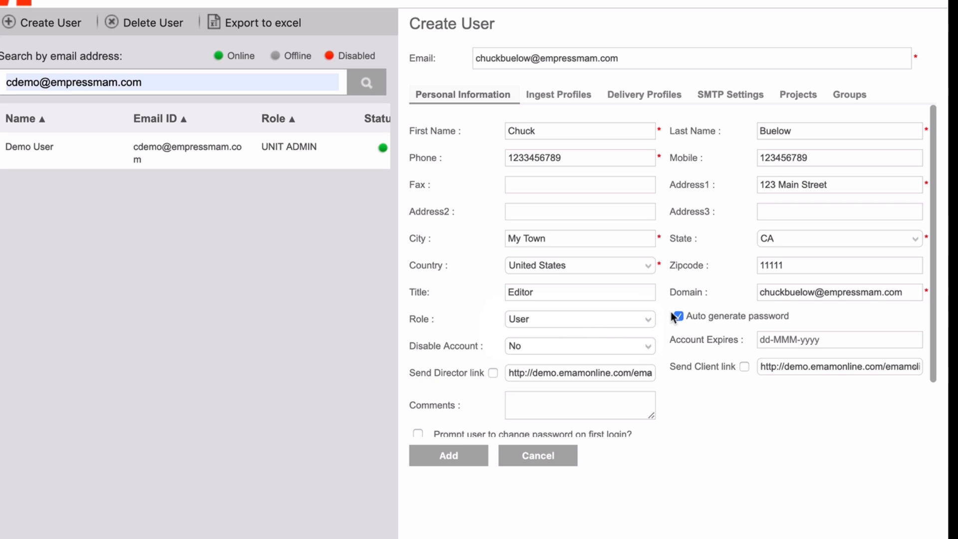
left_click(648, 348)
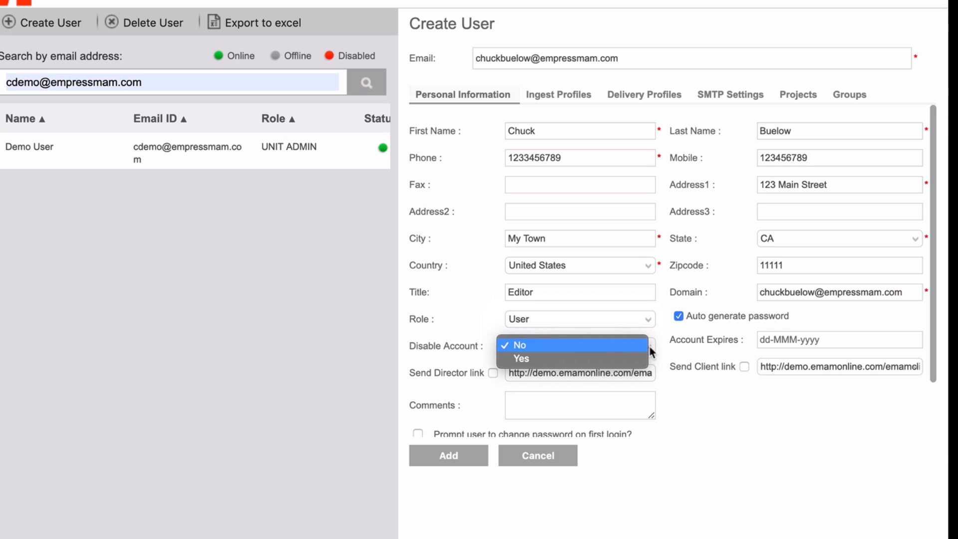
left_click(650, 352)
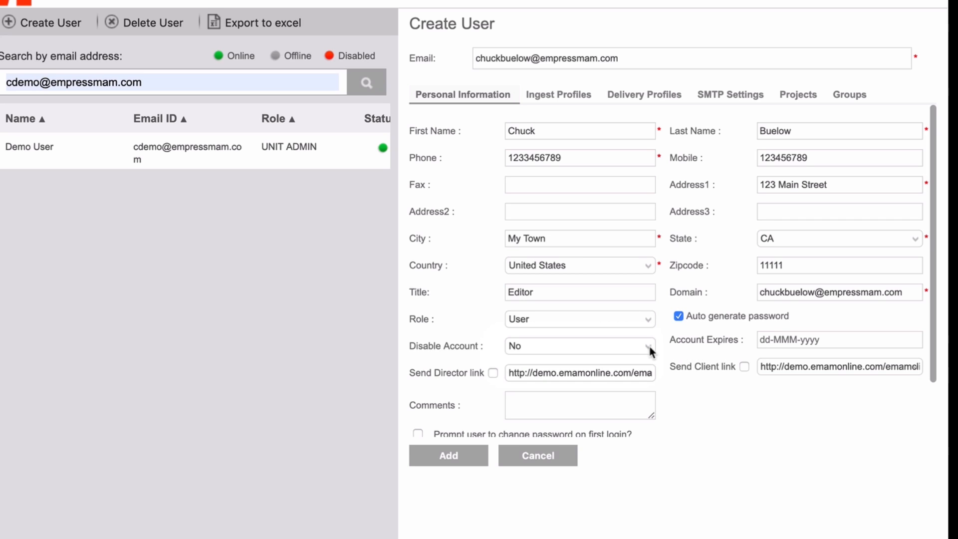
left_click(775, 340)
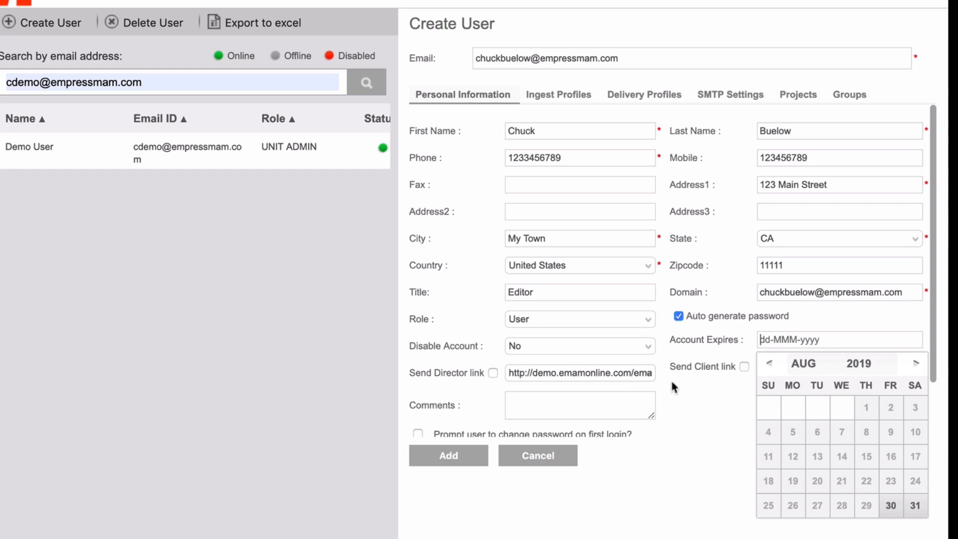
left_click(493, 373)
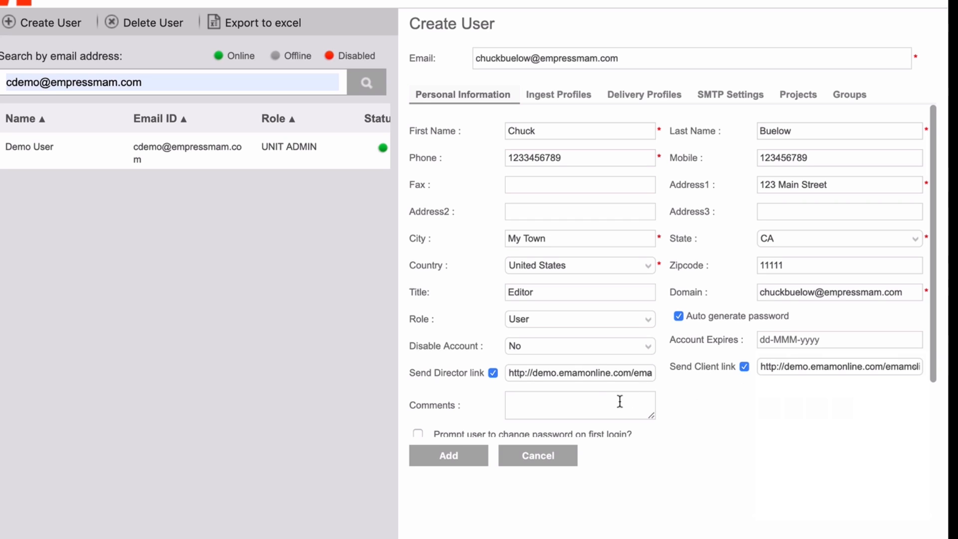
scroll(609, 404, "down", 2)
Add the comment 'Editor' and require a password change at first login
left_click(530, 330)
type("Editor")
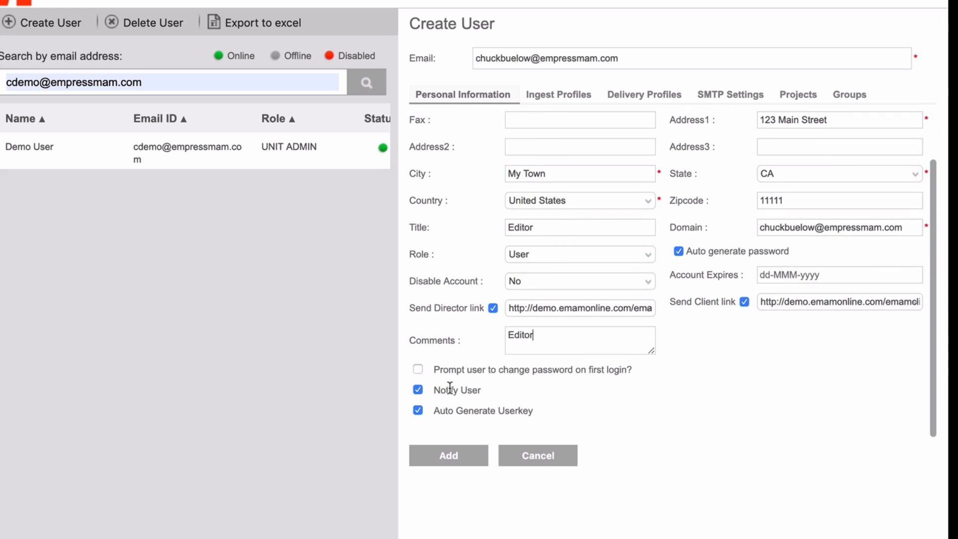
left_click(418, 369)
Allow the user's Ingest to S3 and Ingest to Archive profiles
left_click(565, 103)
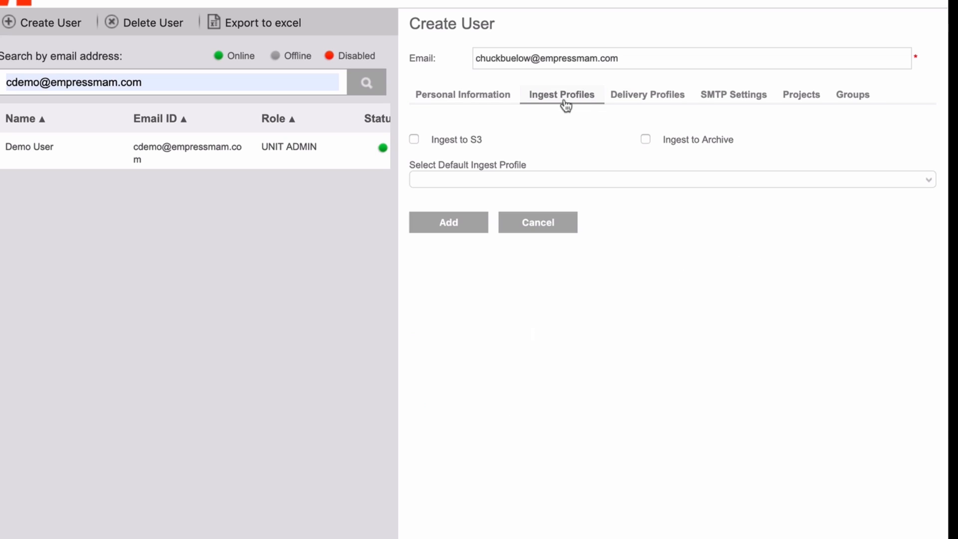
left_click(414, 140)
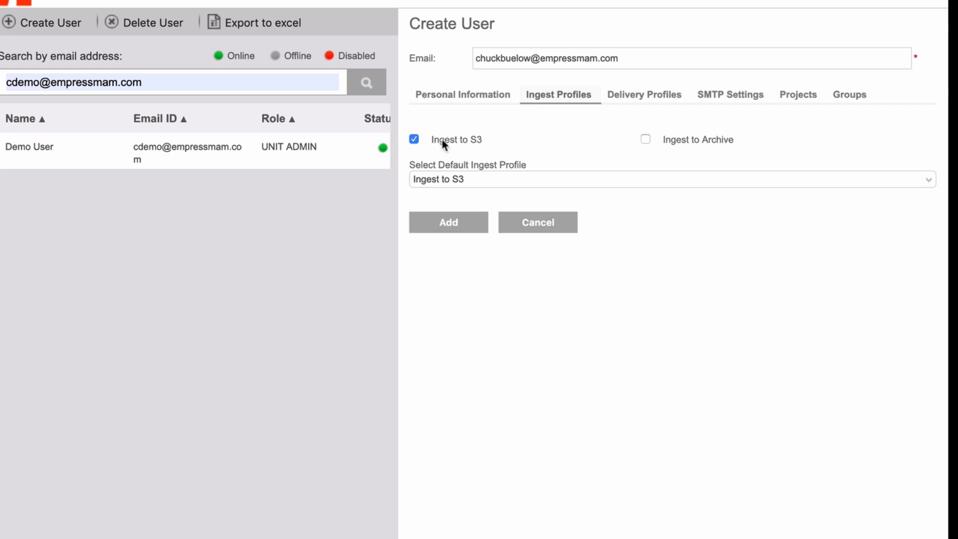
left_click(646, 140)
Tick eMAM Cloud Users on the Groups tab, add the user, and confirm success
left_click(849, 95)
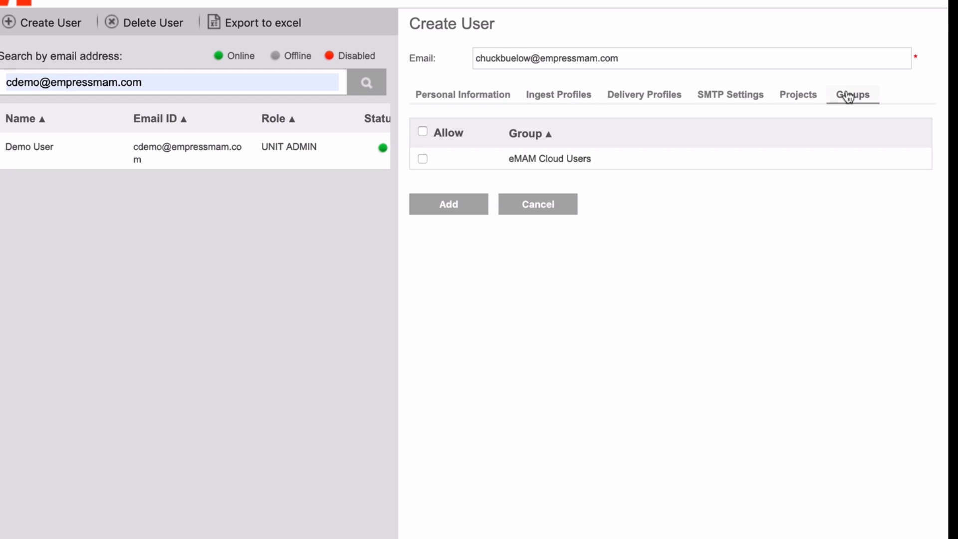
left_click(422, 159)
left_click(442, 208)
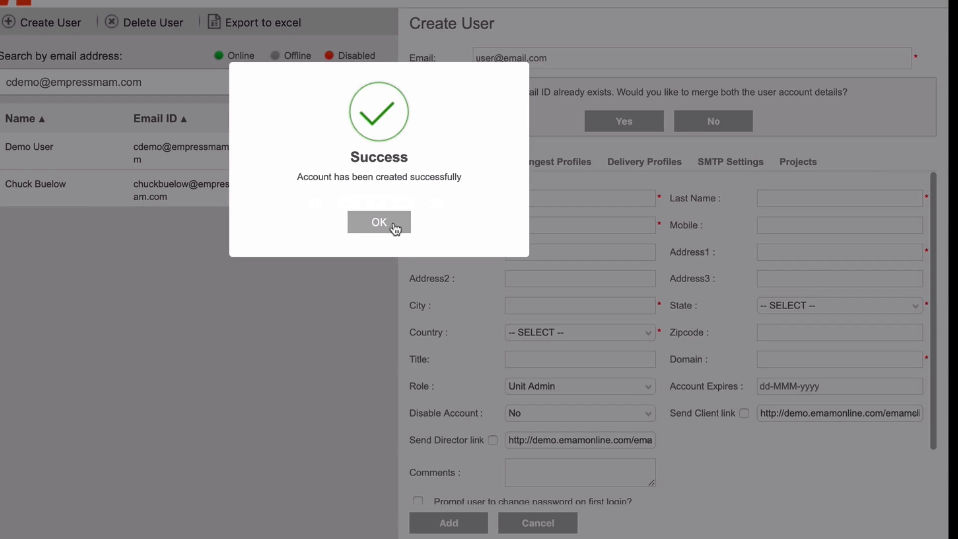
left_click(391, 221)
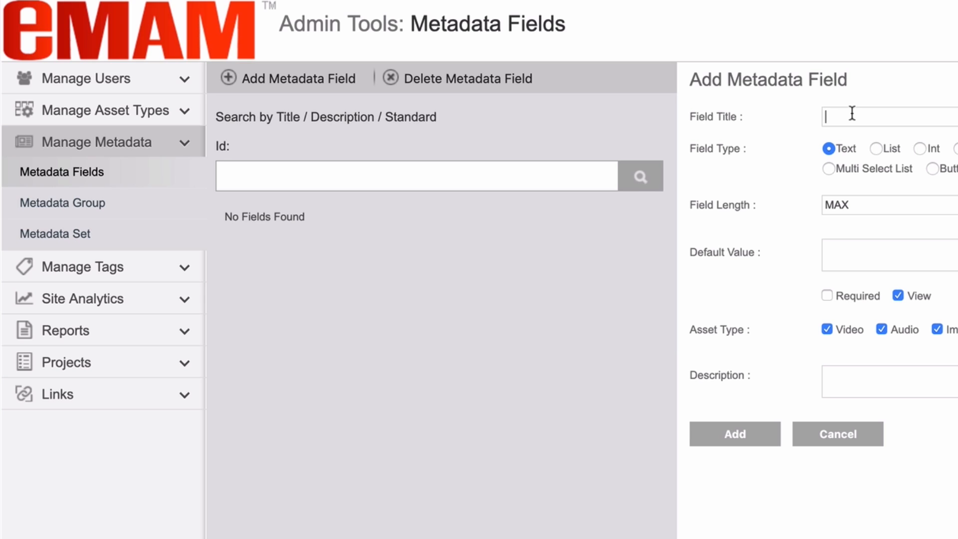
Create the optional Text field 'Account Name' with default value 'Enter Text' and confirm
type("A")
key("BackSpace")
type("Acc")
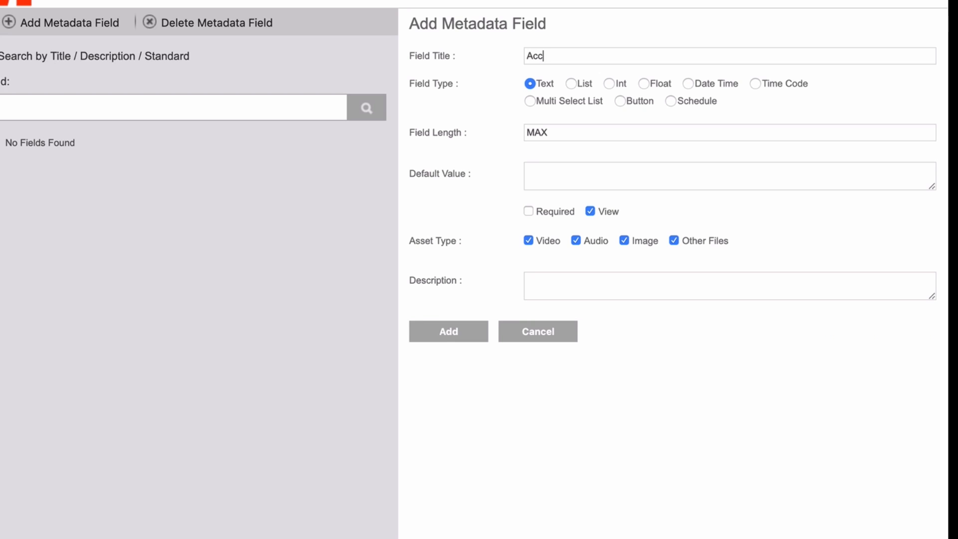
type("ount Name")
left_click(560, 131)
left_click(554, 170)
type("Enter Text")
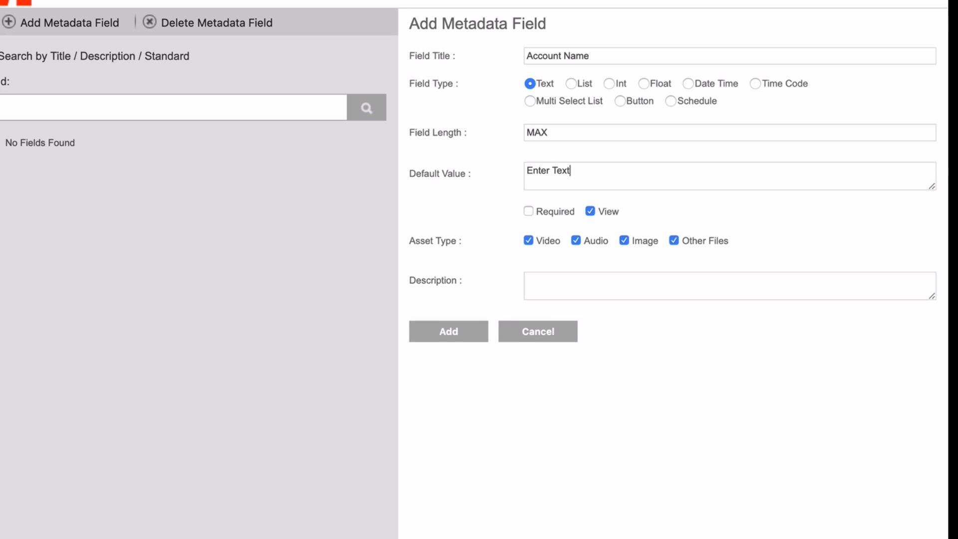
left_click(529, 211)
left_click(460, 335)
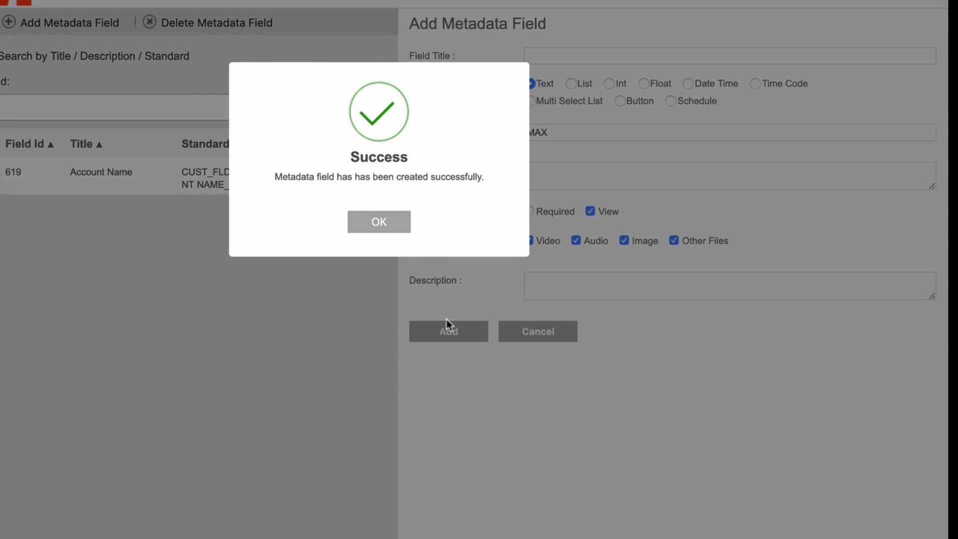
left_click(396, 229)
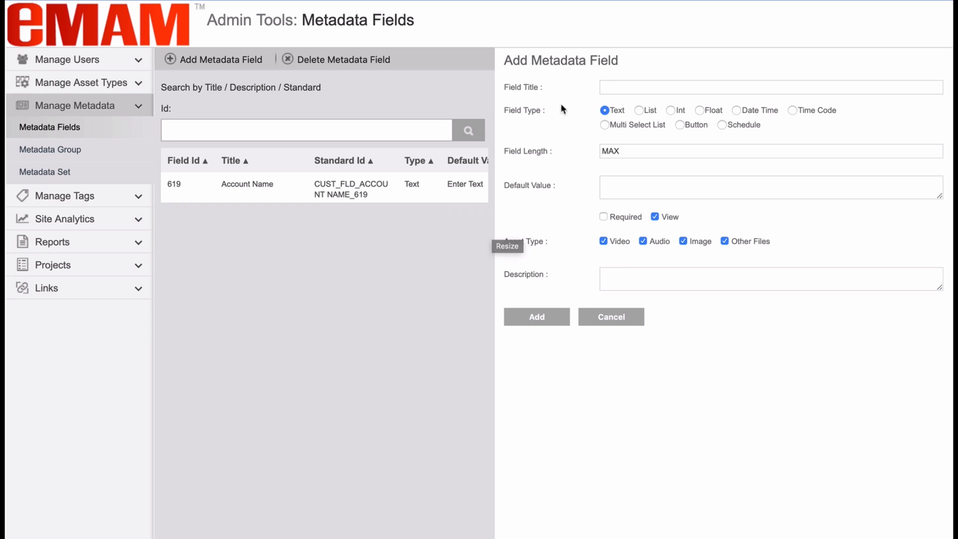
Add the List field 'Account Type' with values Type 1, Type 2 and Type 3
left_click(615, 88)
type("Account Type")
left_click(638, 110)
left_click(634, 150)
type("Type 1")
key("Return")
type("Type 2")
left_click(889, 155)
left_click(747, 151)
type("Type 3")
left_click(889, 153)
left_click(537, 363)
left_click(479, 223)
Add 'Project Start Date' as a Date Time field
left_click(666, 89)
type("Project Start Date")
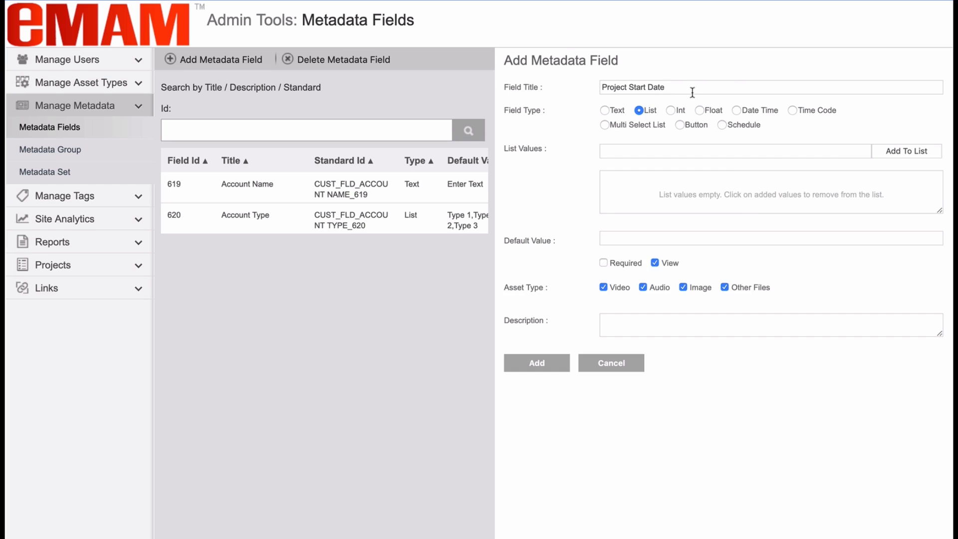
left_click(736, 111)
left_click(794, 182)
left_click(552, 285)
left_click(613, 87)
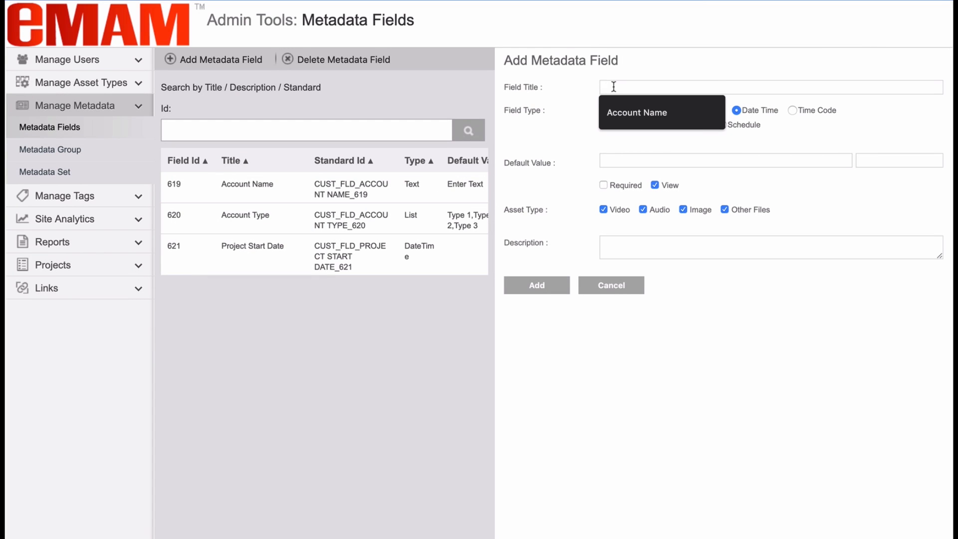
Add the Multi Select field 'Project Status': In production, Out for Approval, Ready for Delivery, Ready to Archive
type("Project Status")
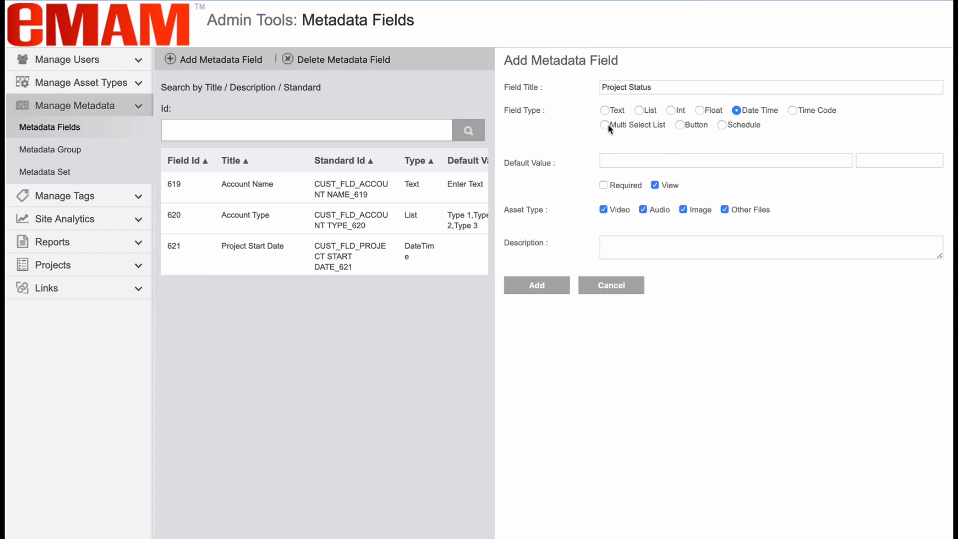
left_click(604, 125)
type("In production")
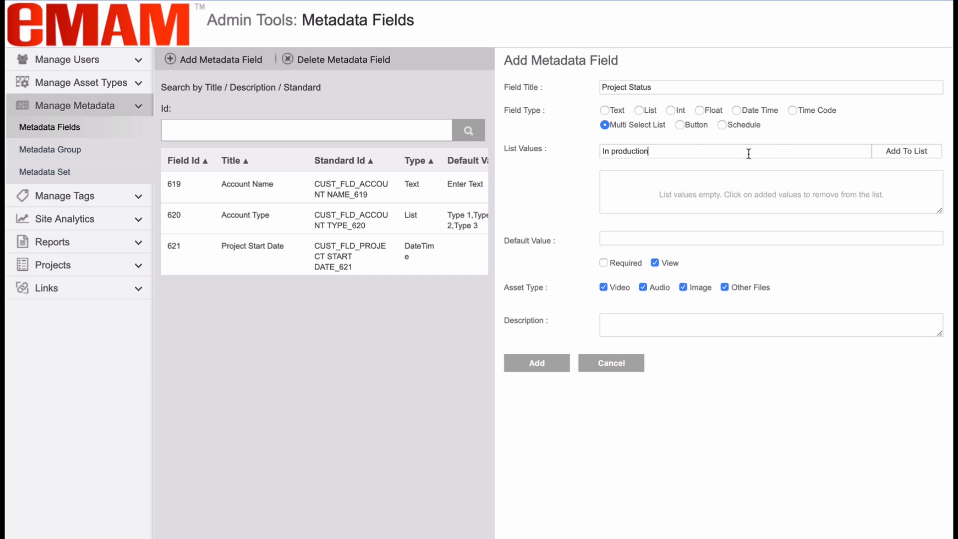
key("Return")
type("Out for Approval")
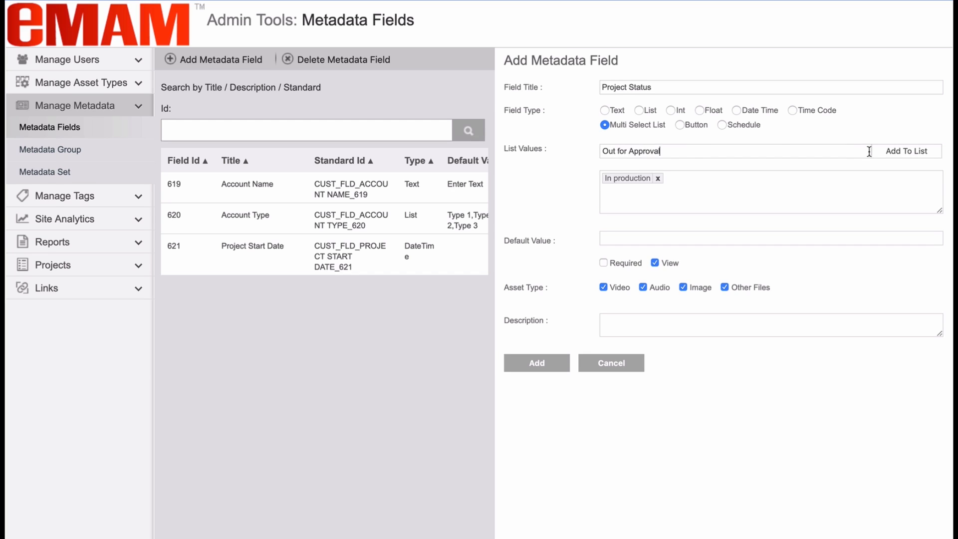
key("Return")
type("Ready for Delivery")
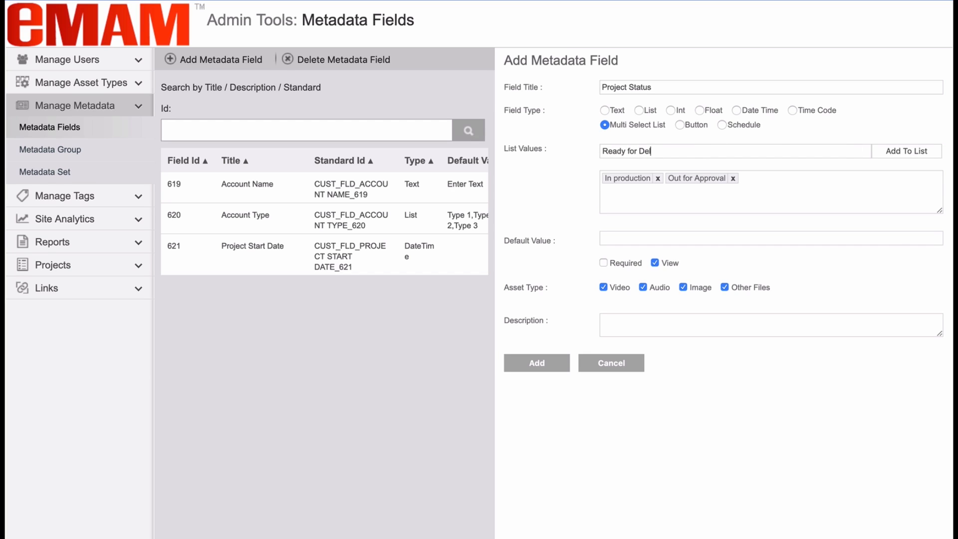
left_click(882, 153)
type("Ready to Archive")
left_click(891, 156)
left_click(537, 363)
left_click(483, 230)
Add the 'Media Expiration' field, fixing its misspelled title before saving
left_click(624, 87)
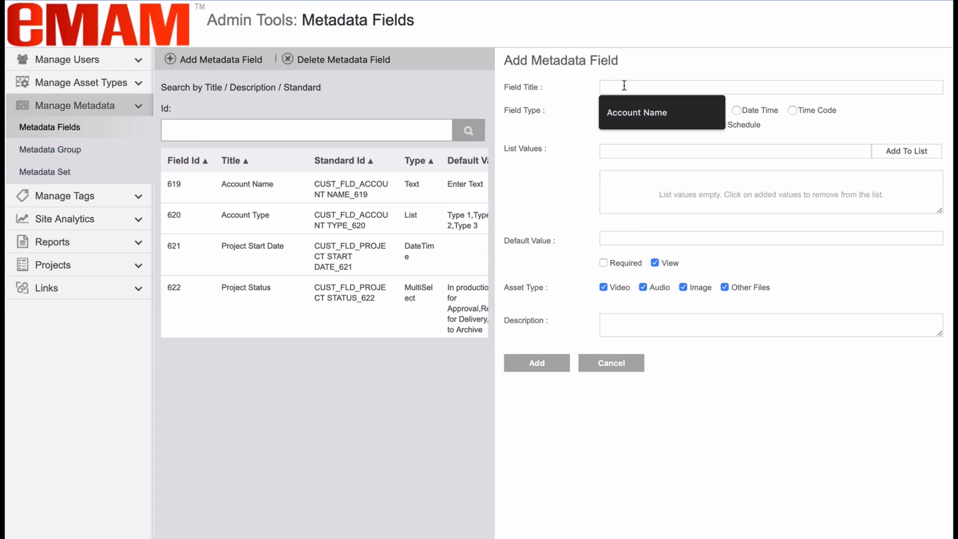
type("Media Experation")
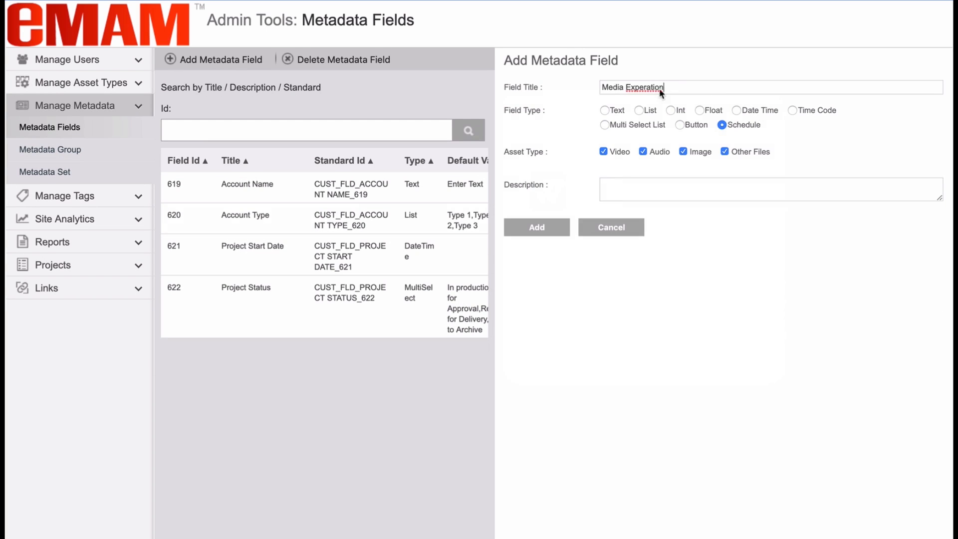
right_click(651, 87)
left_click(668, 92)
left_click(537, 227)
left_click(479, 225)
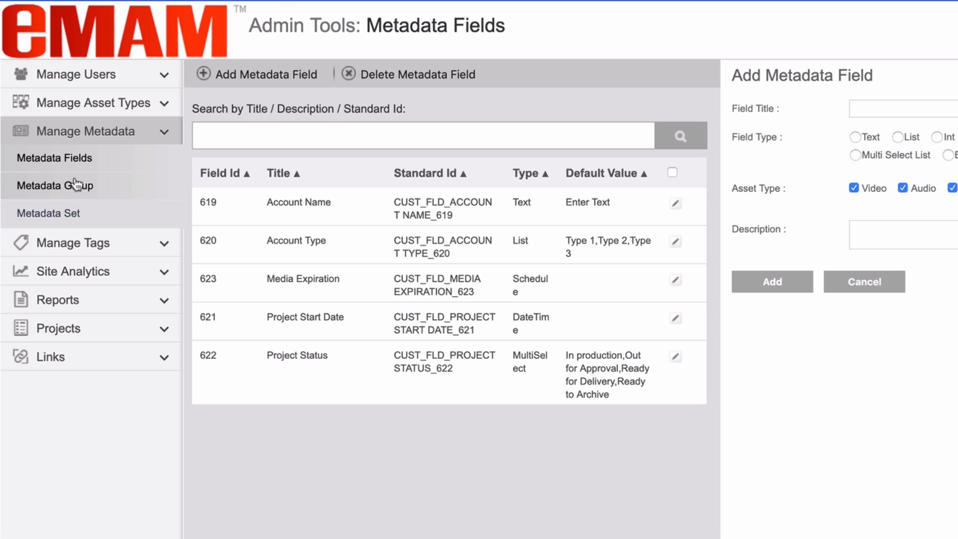
On the Metadata Group page, name a new group 'eMAM Cloud Group' via autocomplete
left_click(76, 185)
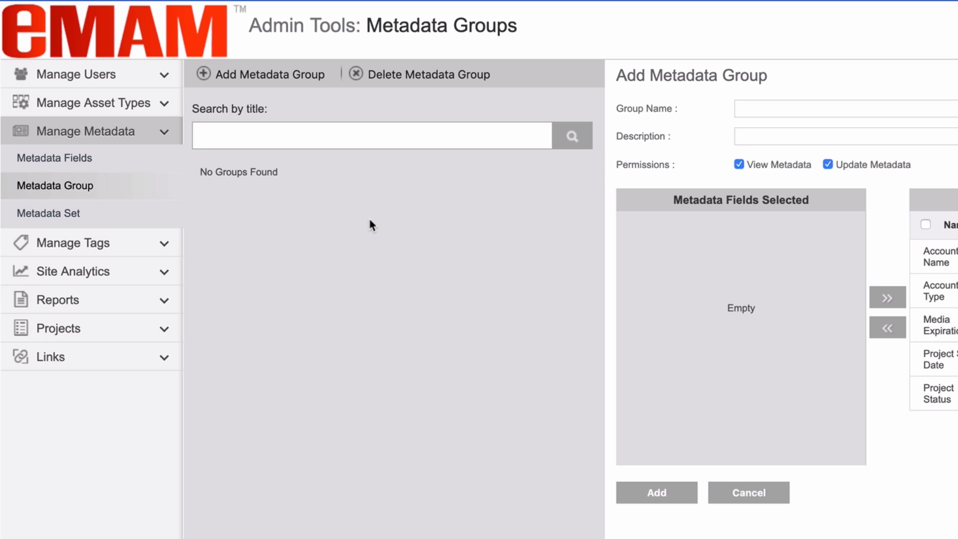
left_click(754, 112)
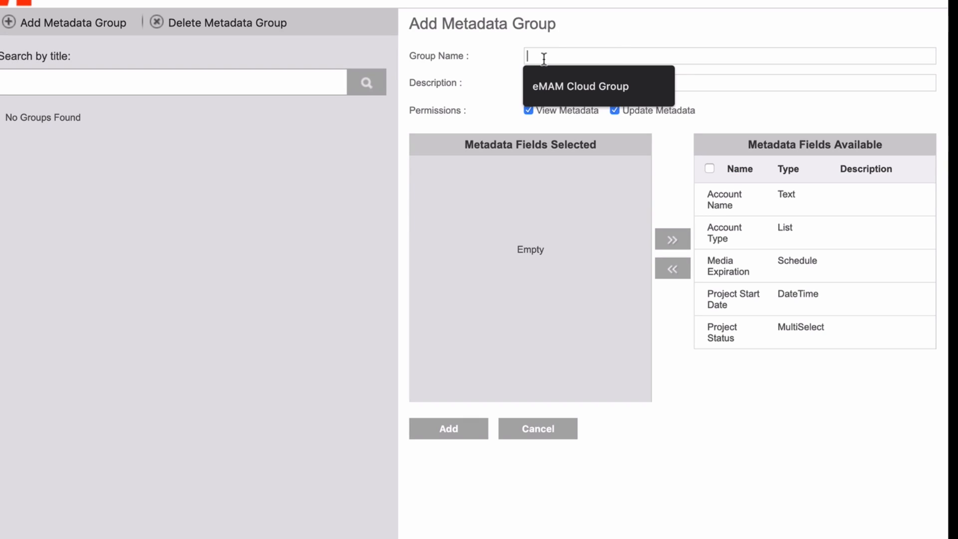
type("eMAM Cloud Group")
left_click(569, 86)
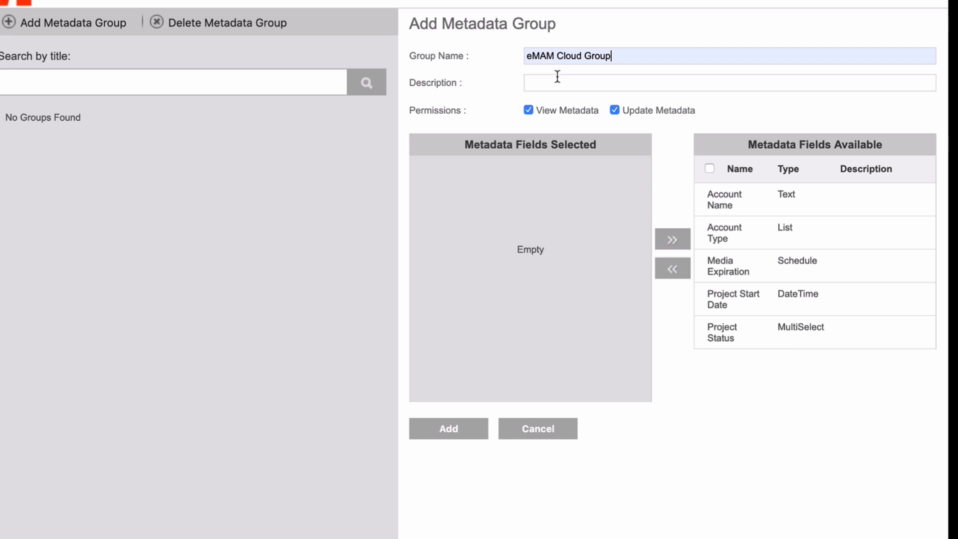
left_click(557, 78)
Move Account Name, Account Type, Media Expiration, Project Start Date and Project Status into Selected
left_click(722, 194)
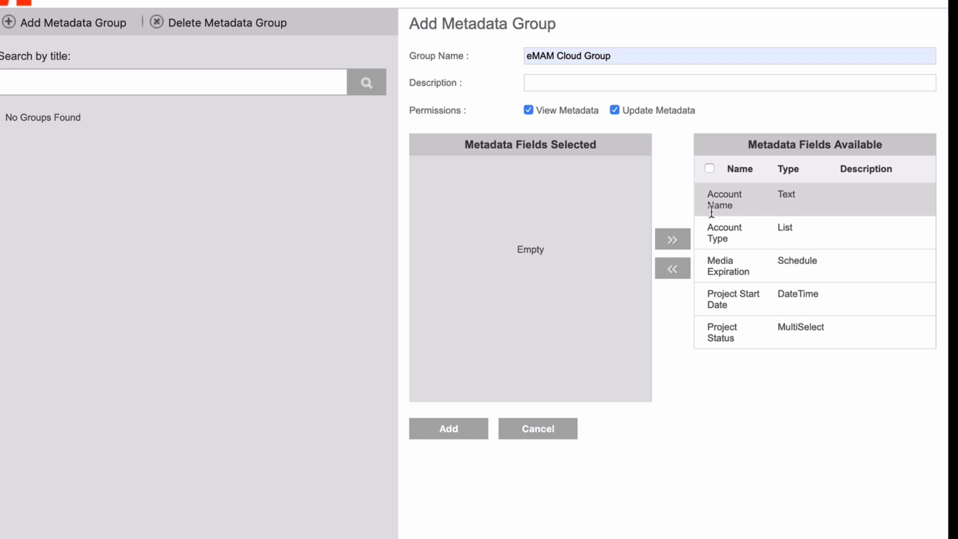
left_click(672, 239)
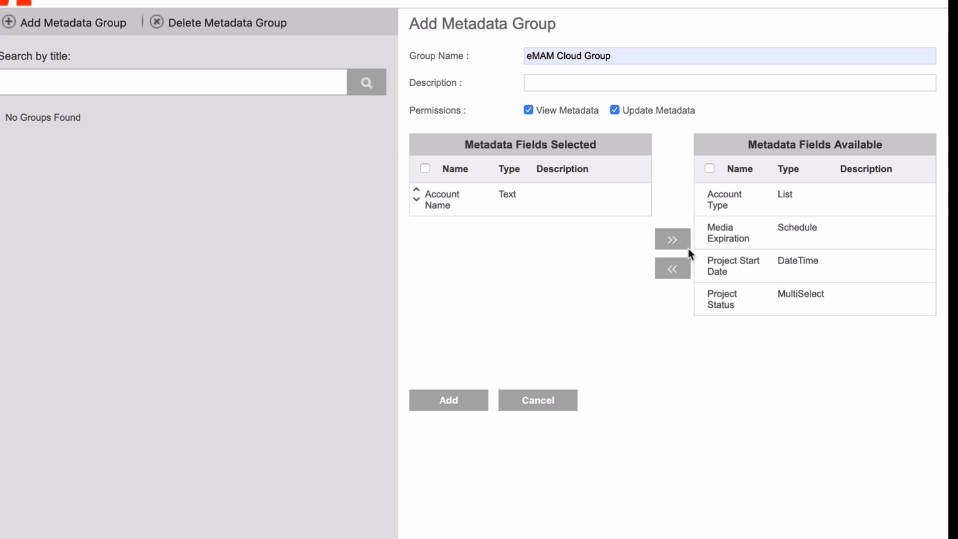
left_click(721, 199)
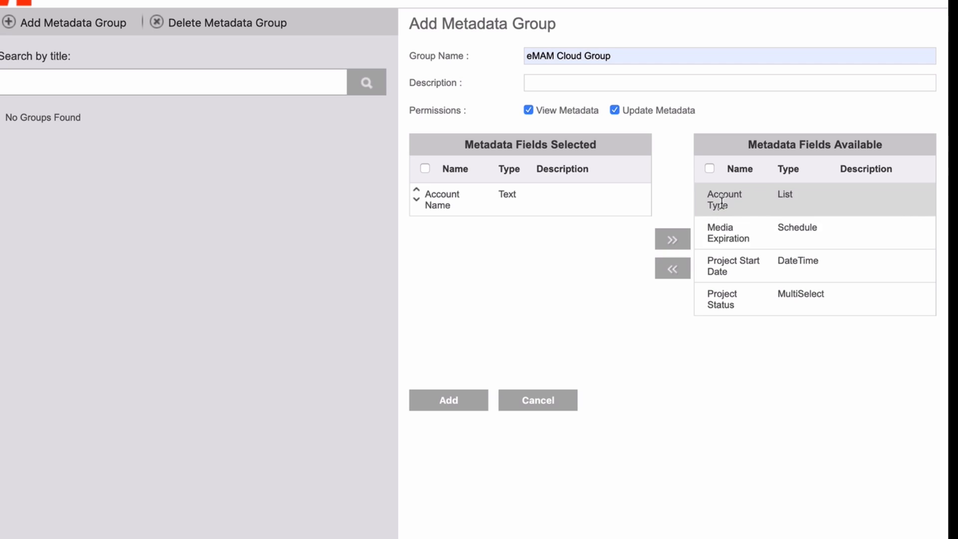
left_click(676, 271)
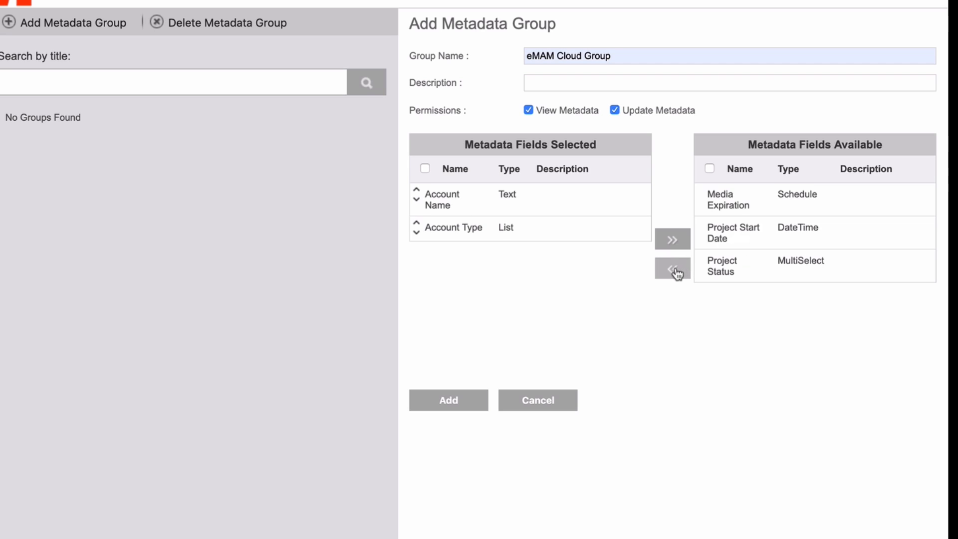
left_click(716, 208)
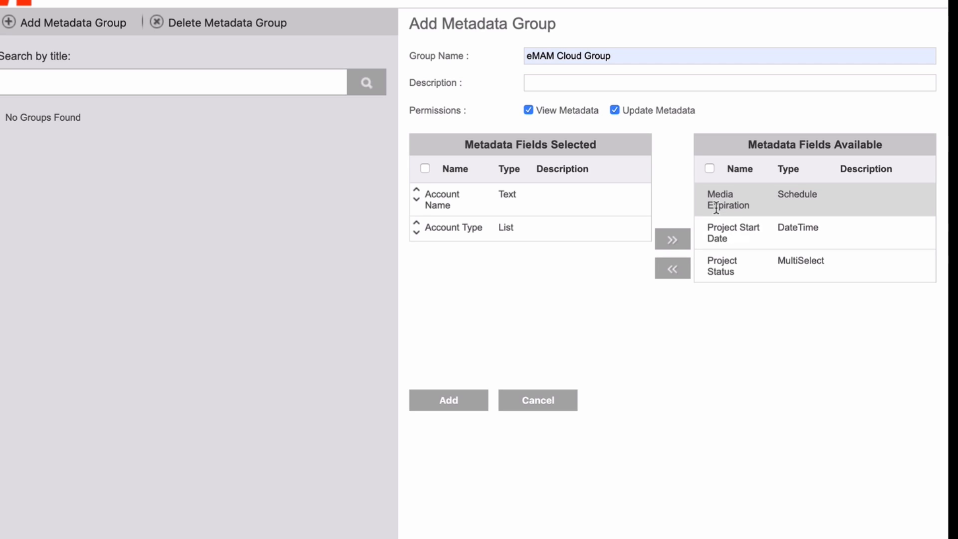
left_click(675, 272)
left_click(719, 199)
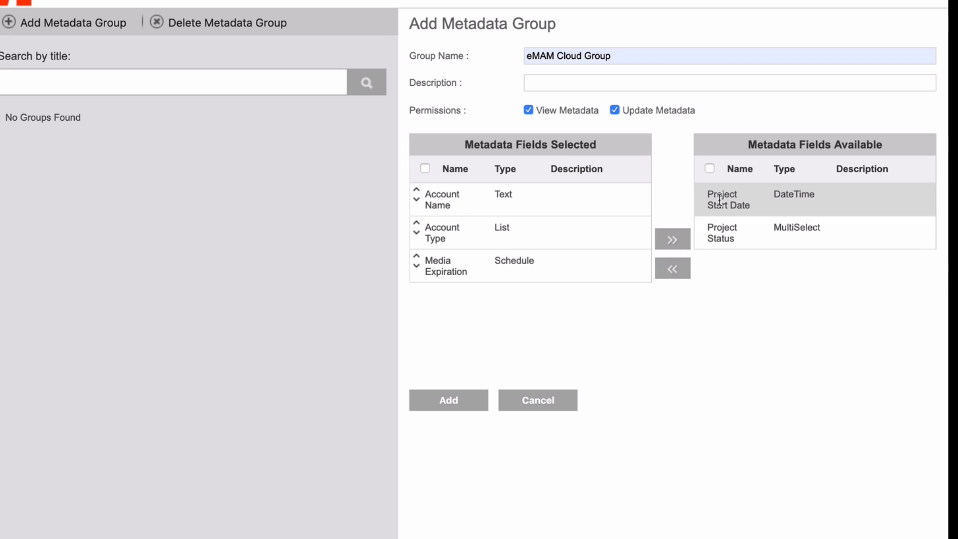
left_click(719, 227)
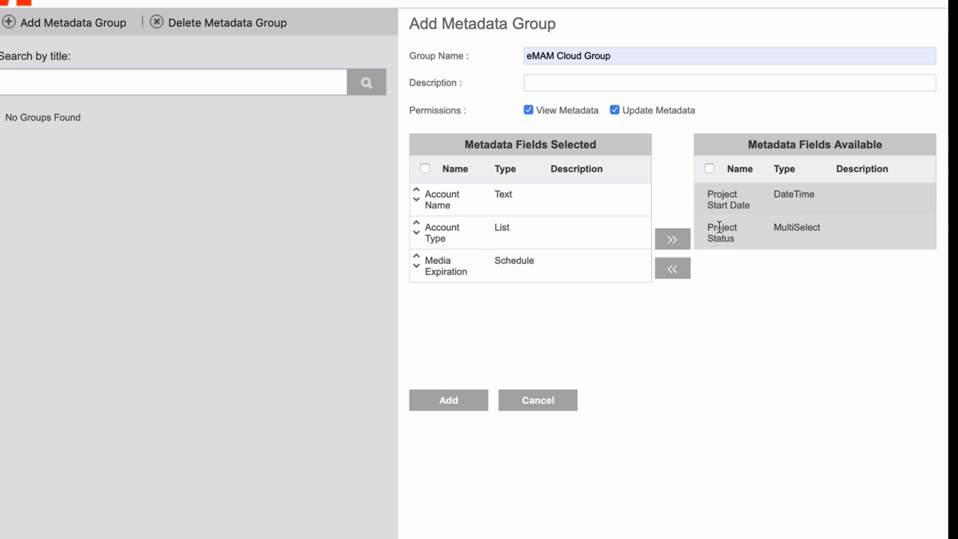
left_click(682, 271)
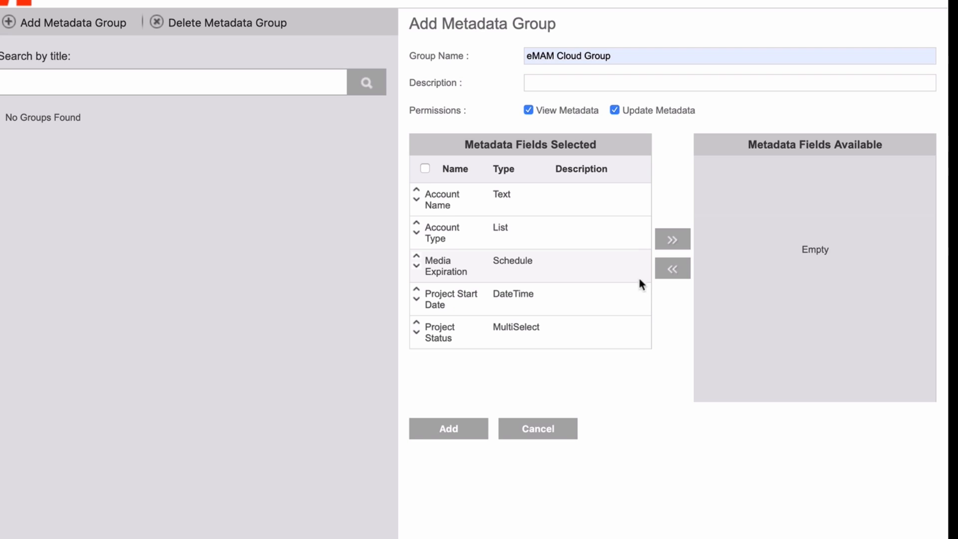
Move Media Expiration to the bottom of the order, then save the group
left_click(417, 266)
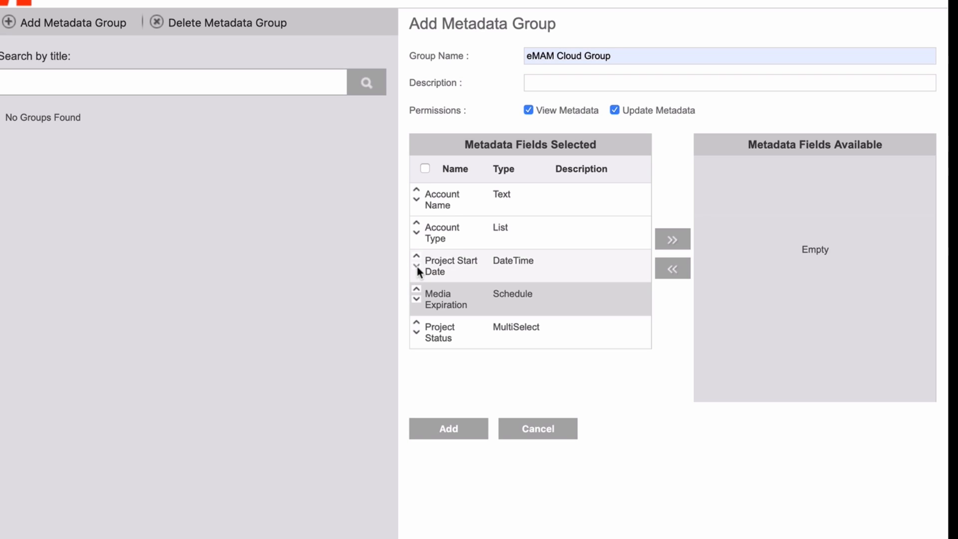
left_click(417, 266)
left_click(416, 266)
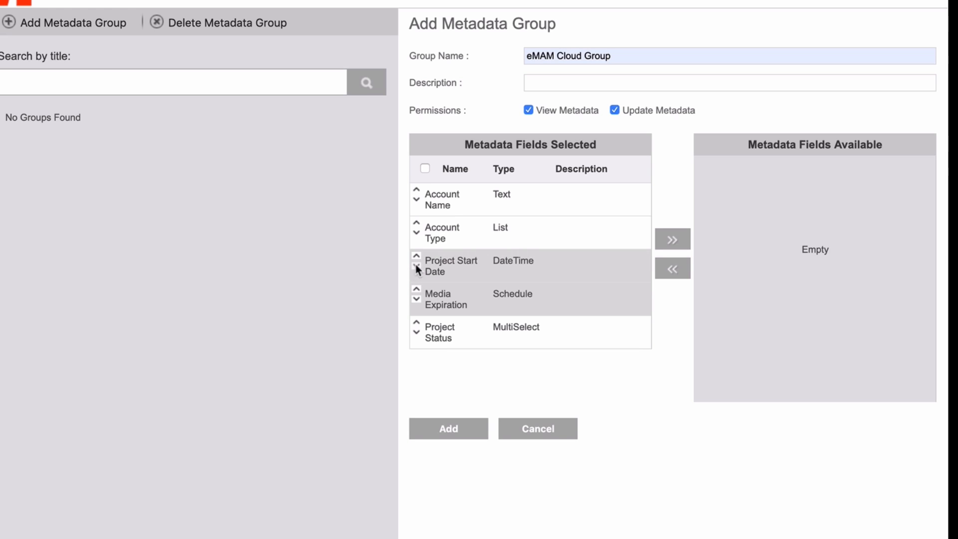
left_click(416, 299)
left_click(447, 431)
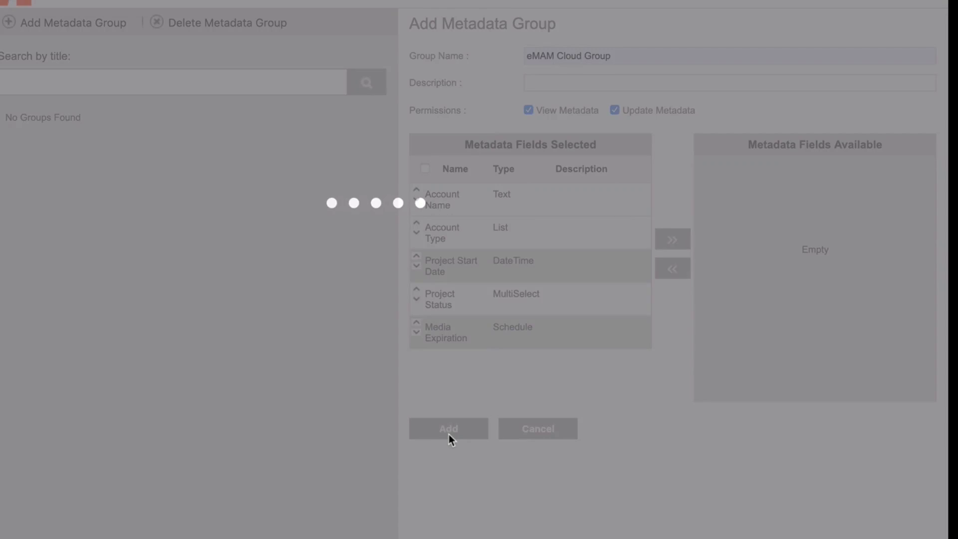
left_click(373, 220)
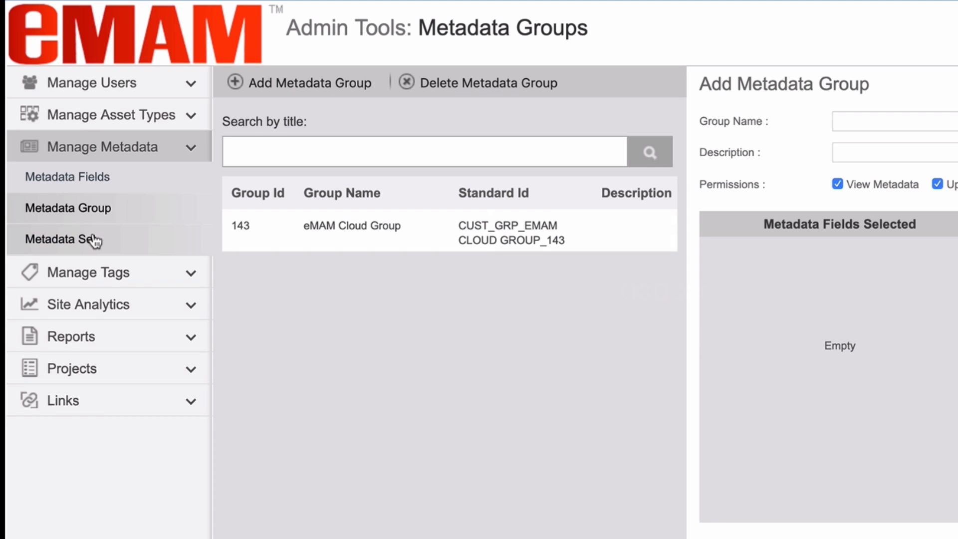
Create the Asset-type set 'eMAM Cloud Set' containing eMAM Cloud Group and confirm
left_click(94, 241)
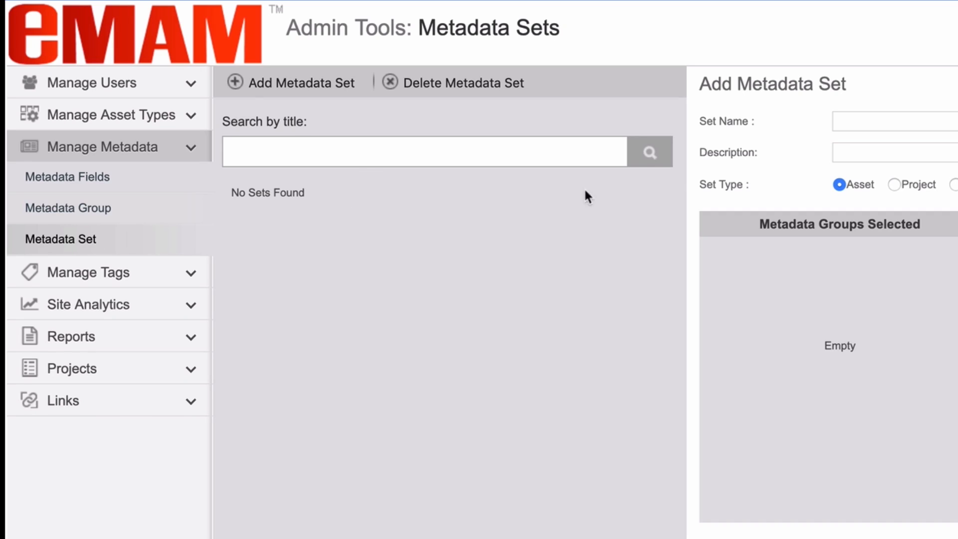
left_click(855, 120)
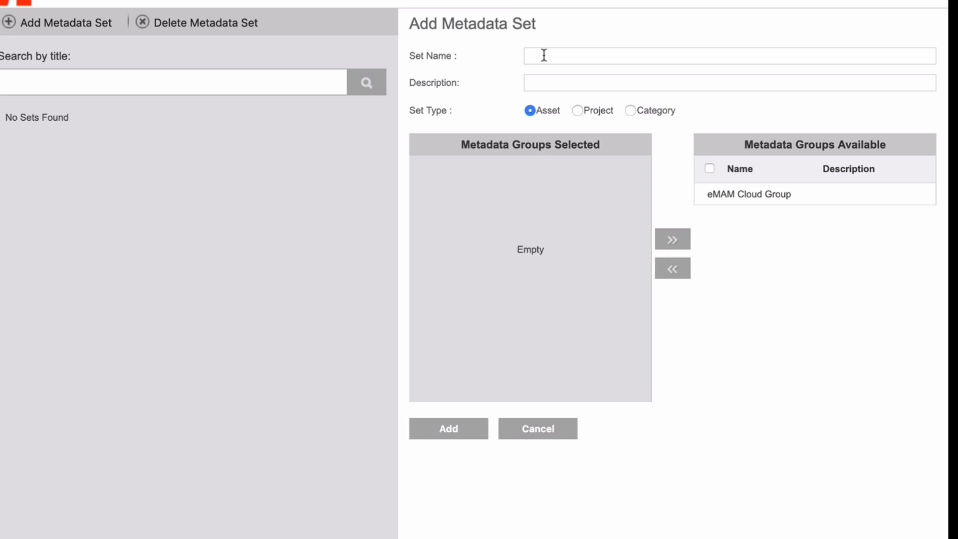
type("eMAM Cloud")
type("et")
left_click(578, 111)
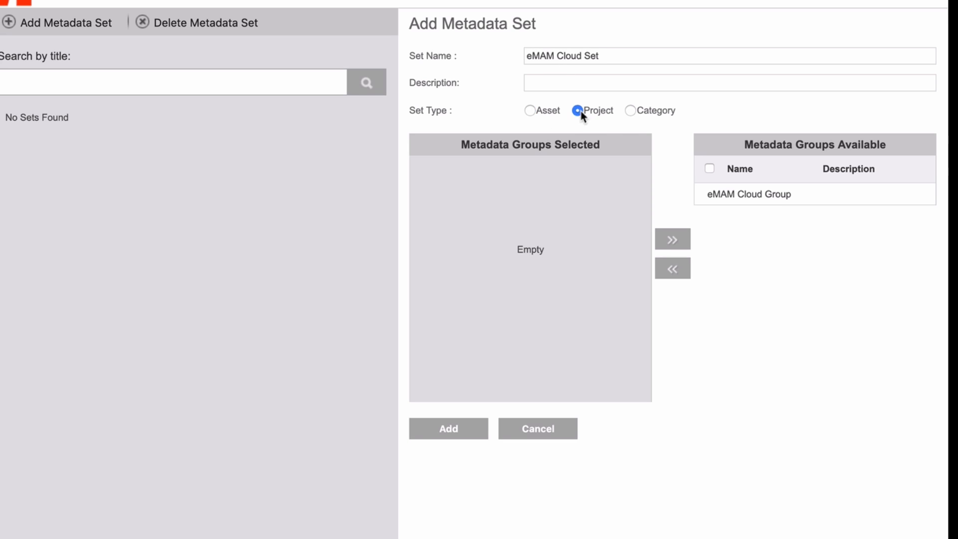
left_click(630, 111)
left_click(529, 110)
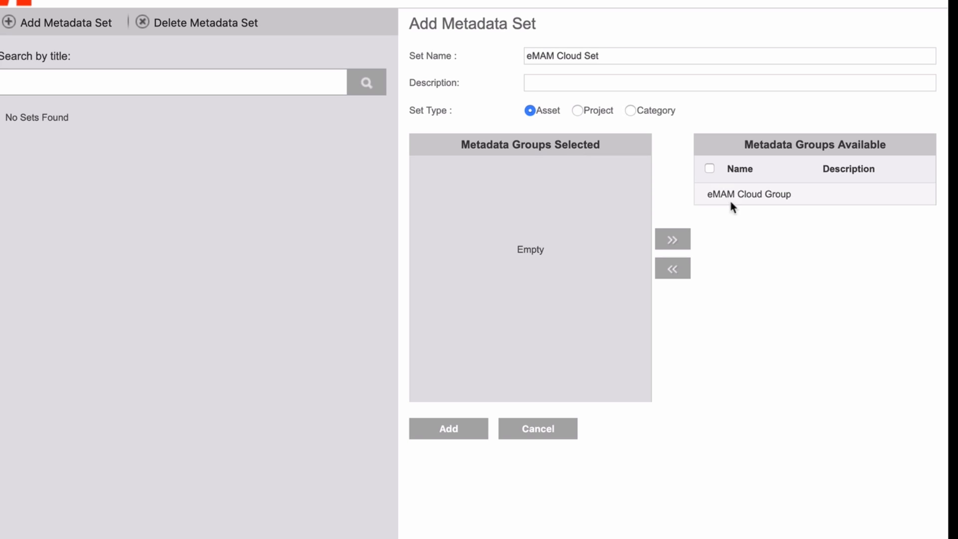
left_click(745, 196)
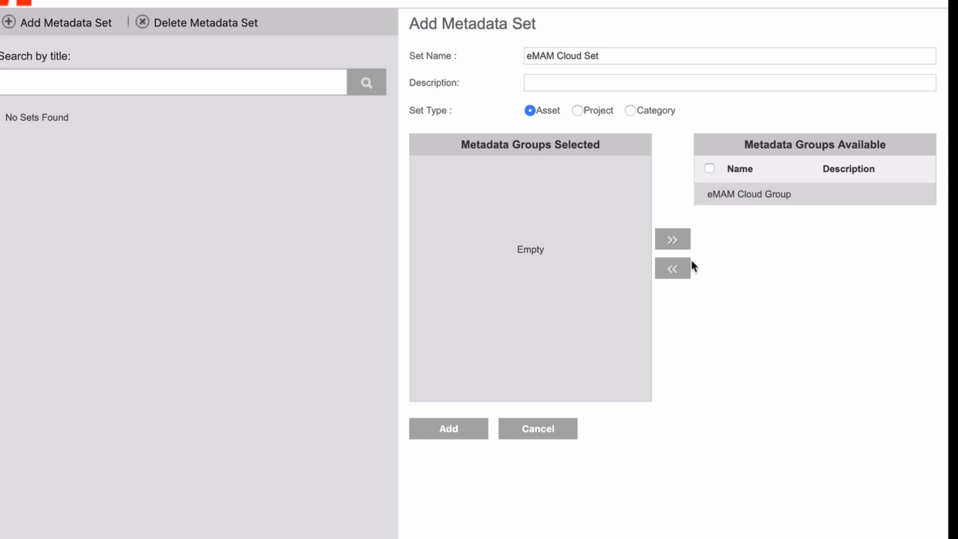
left_click(677, 270)
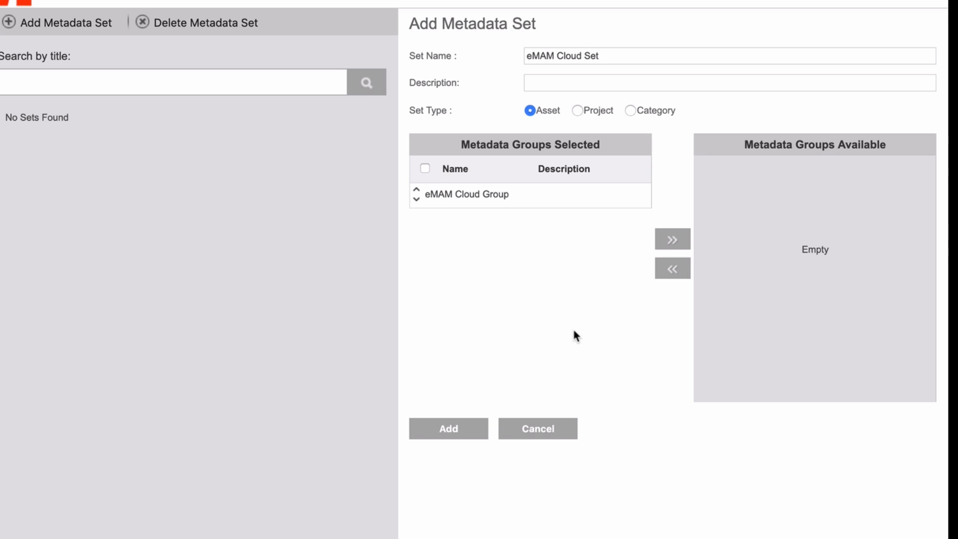
left_click(441, 433)
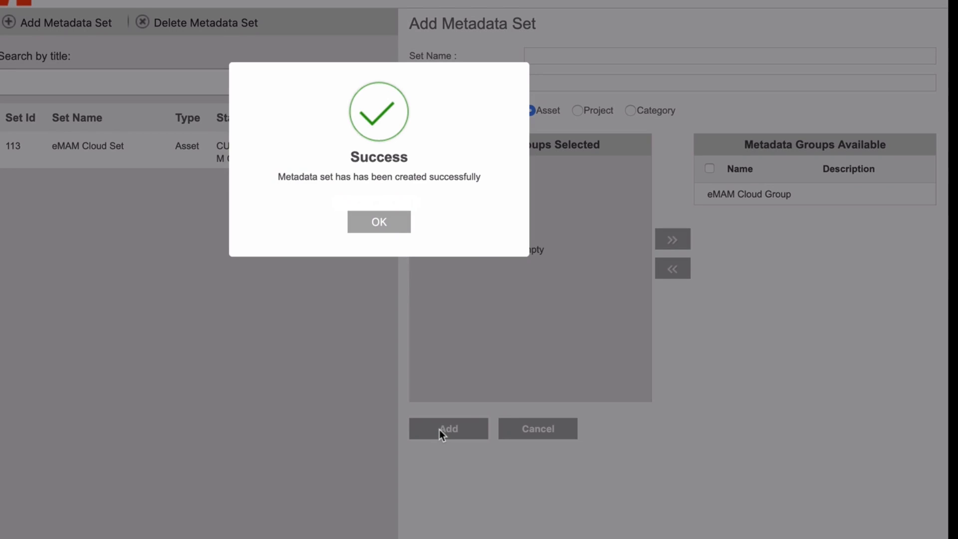
left_click(391, 223)
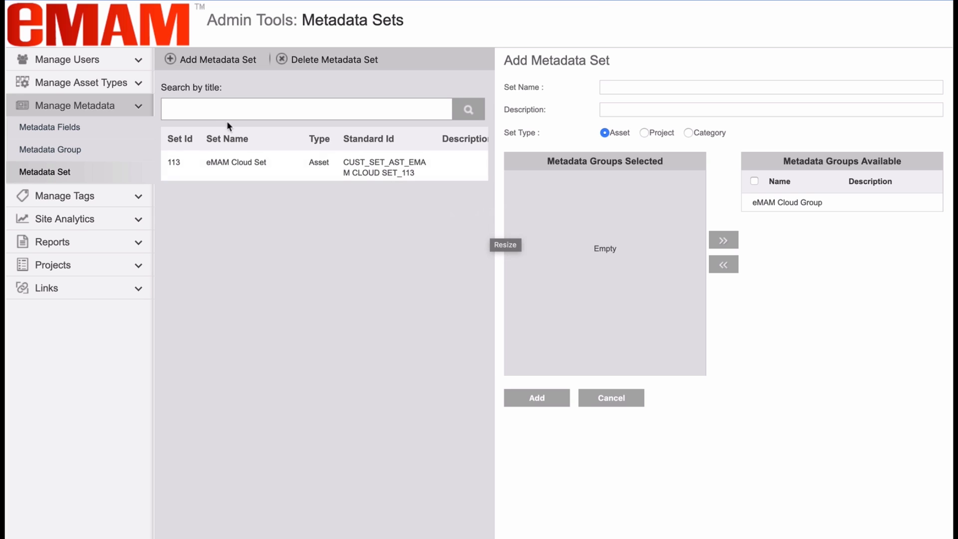
Edit the eMAM Cloud Users group, tick eMAM Cloud Group as its metadata group, and update
left_click(93, 61)
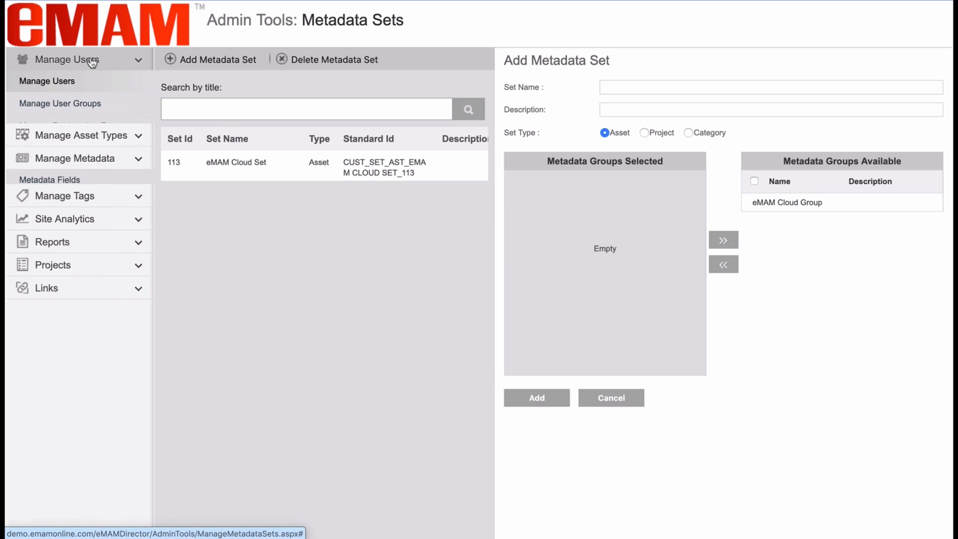
left_click(79, 105)
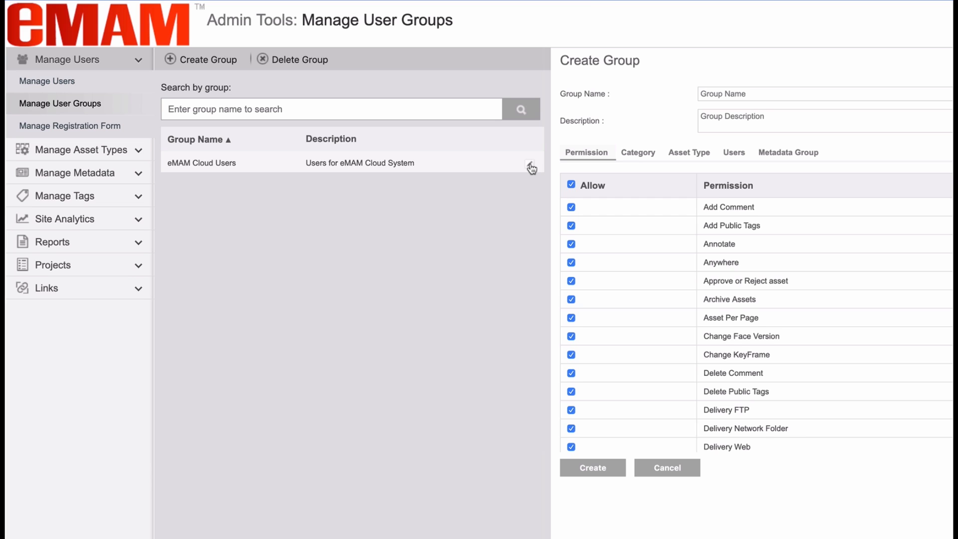
left_click(530, 166)
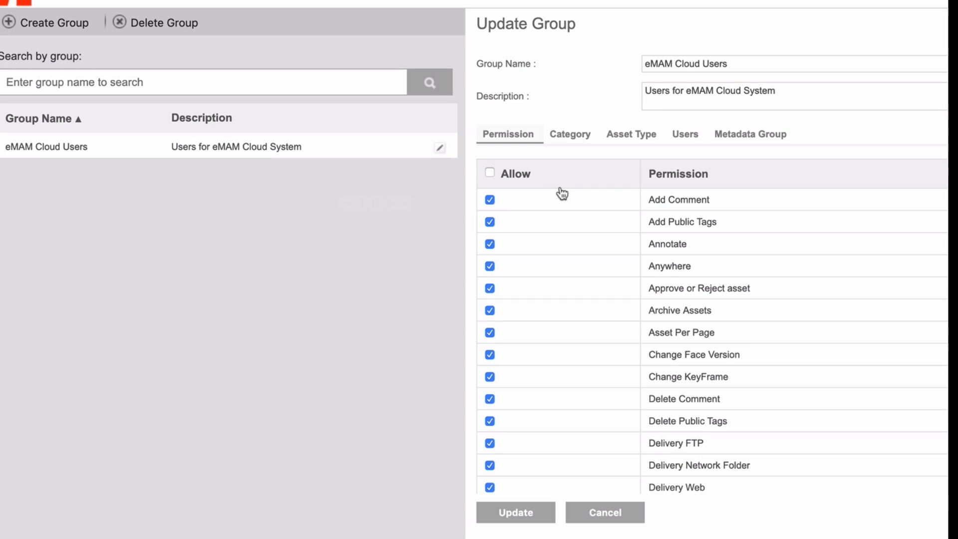
left_click(727, 138)
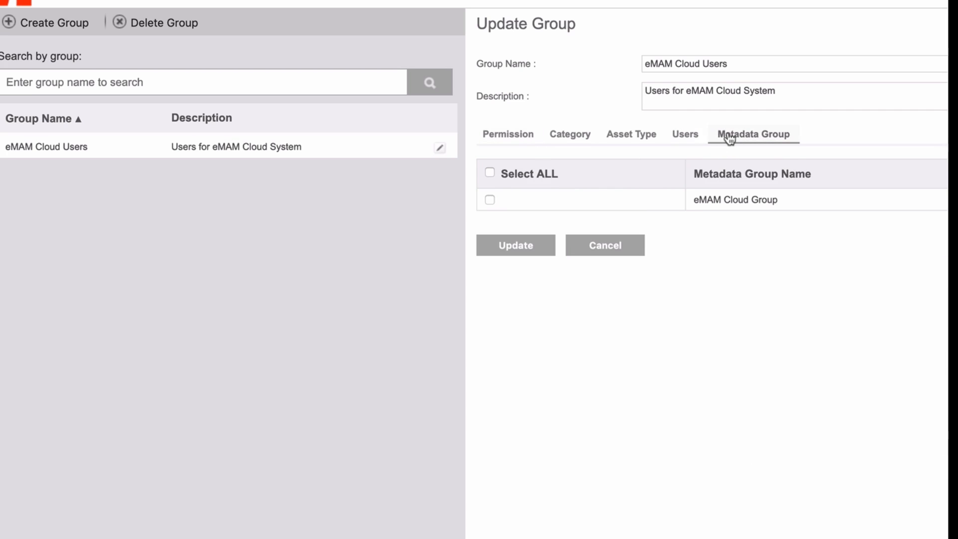
left_click(489, 200)
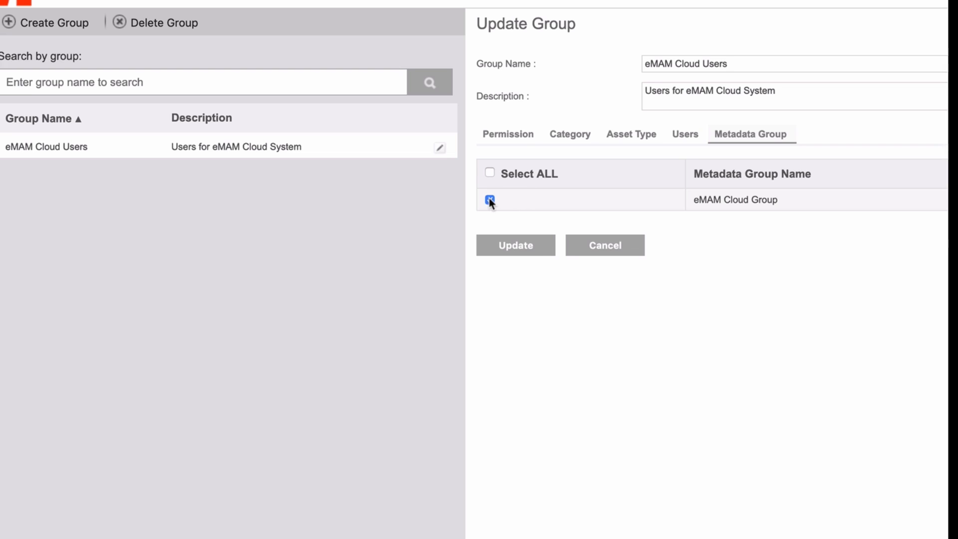
left_click(518, 249)
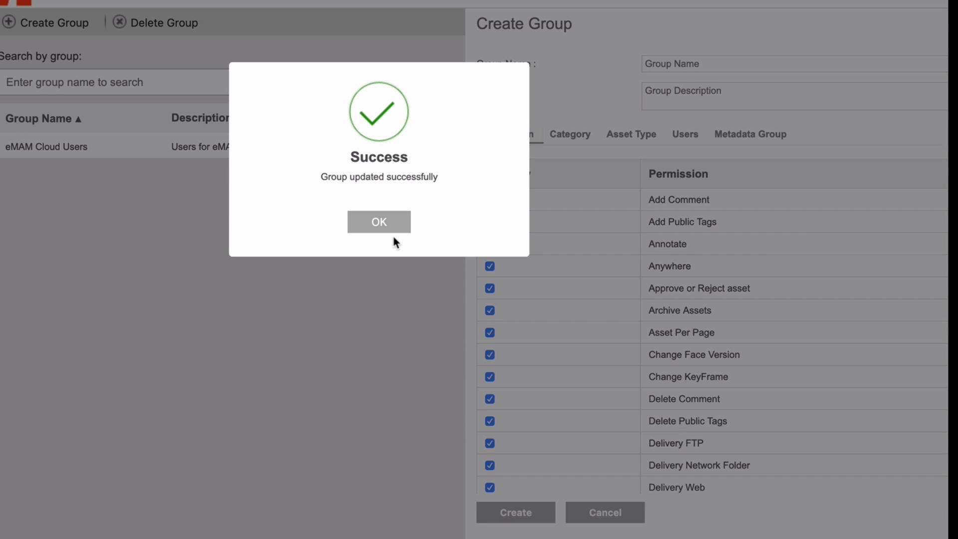
left_click(379, 223)
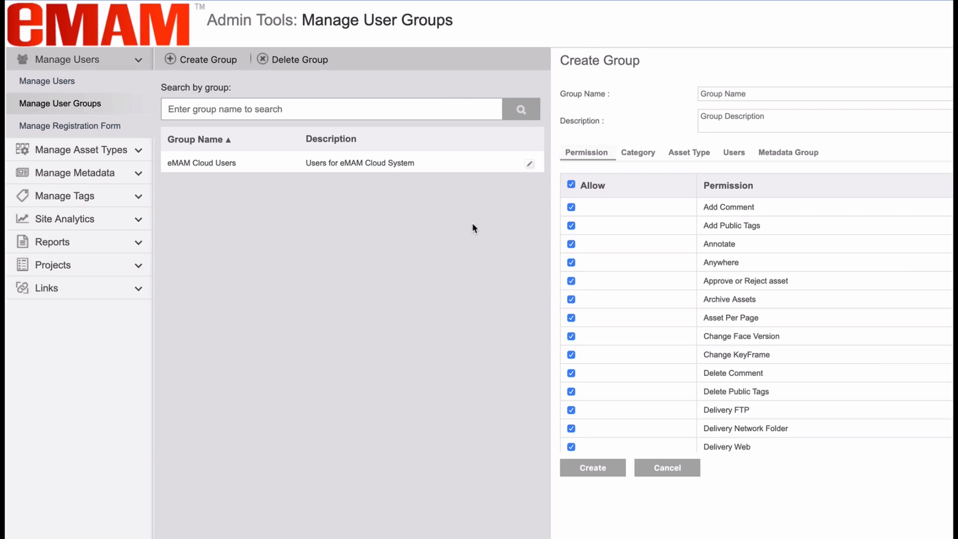